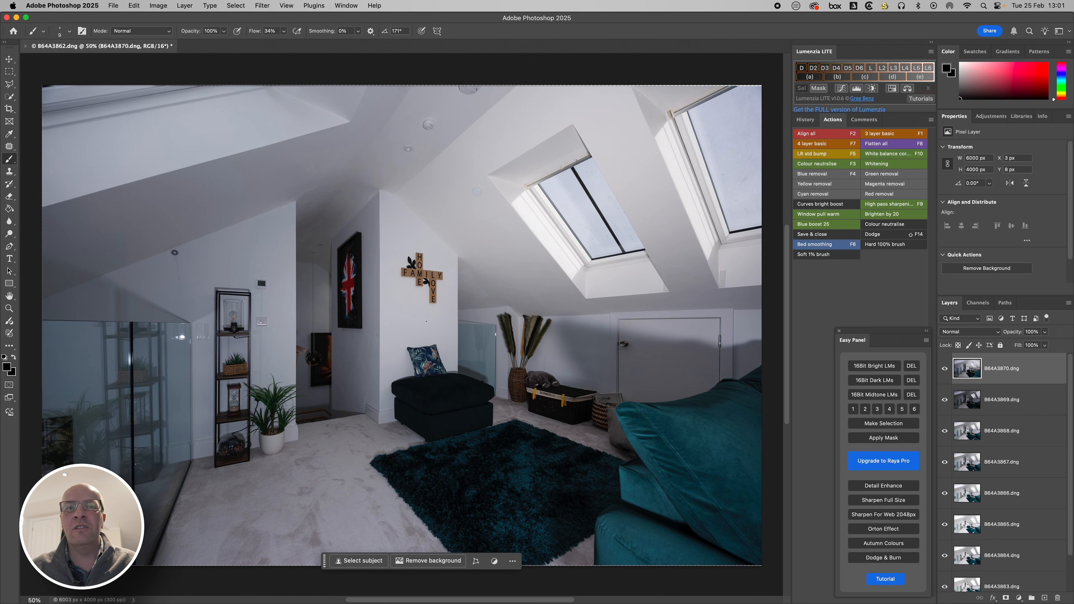
- Hide the layers from B64A3870 down through B64A3863, leaving only the base layer B64A3862 visible
drag(941, 374, 947, 519)
scroll(946, 516, down, 2)
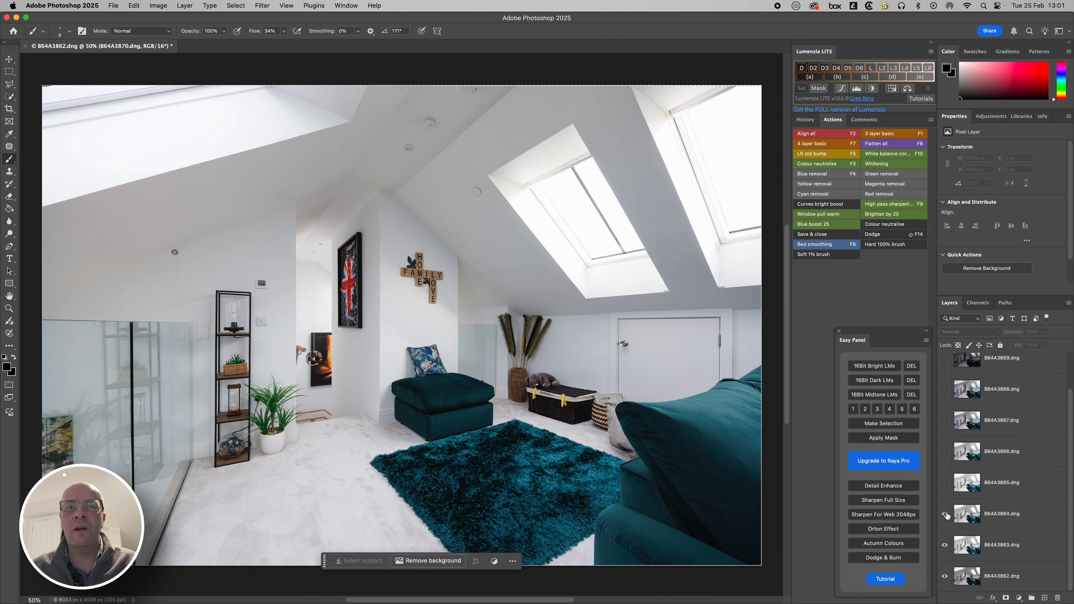
click(945, 515)
click(945, 545)
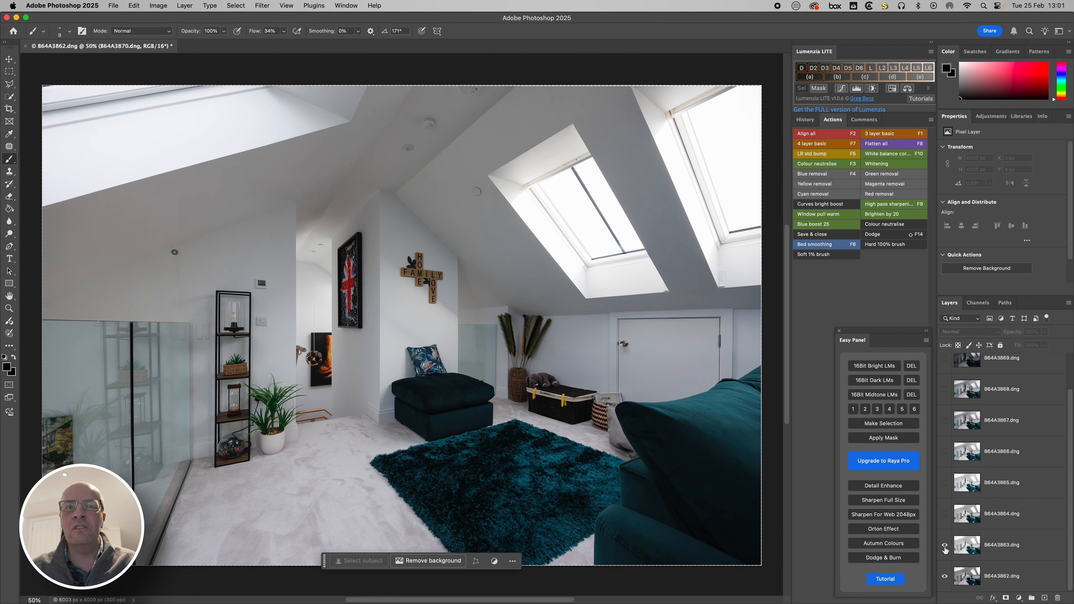
click(946, 546)
click(945, 548)
- Compare layer B64A3864 against the base exposure by switching its visibility, and leave it shown
click(946, 514)
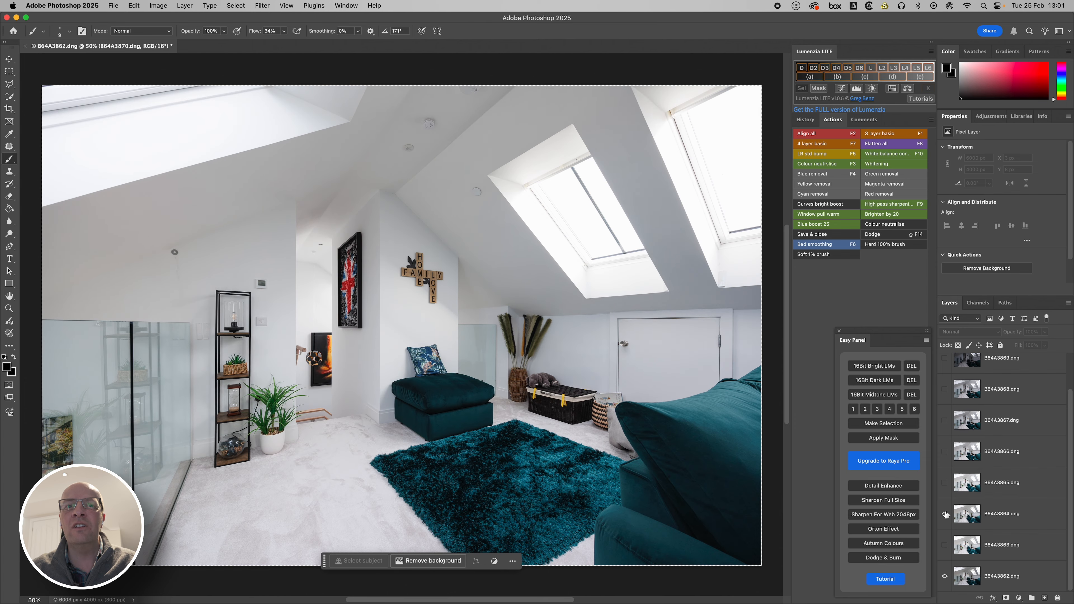
click(946, 514)
click(946, 514)
click(946, 514)
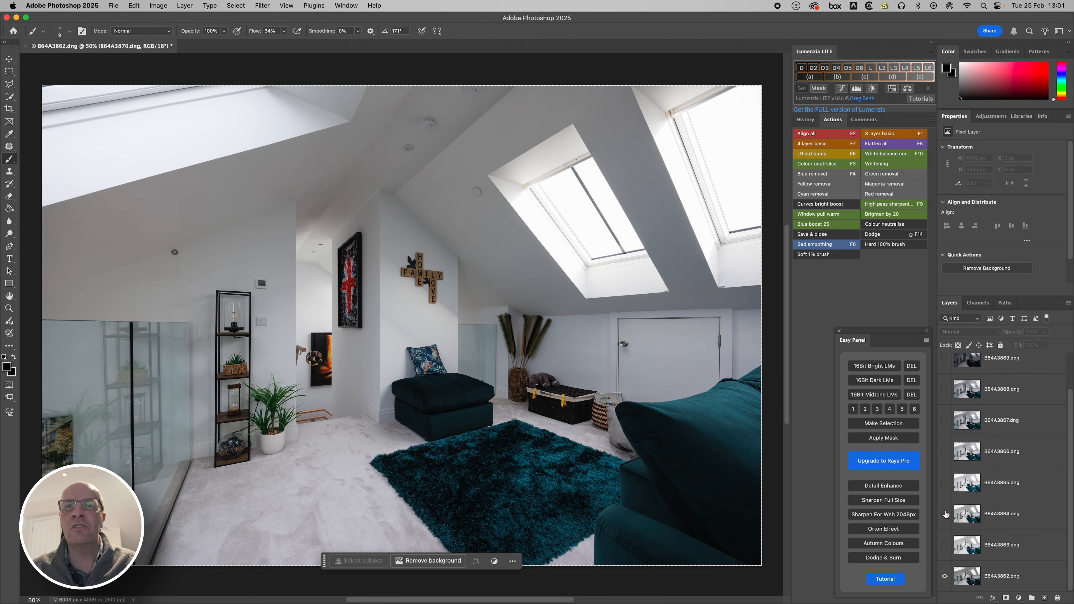
click(946, 514)
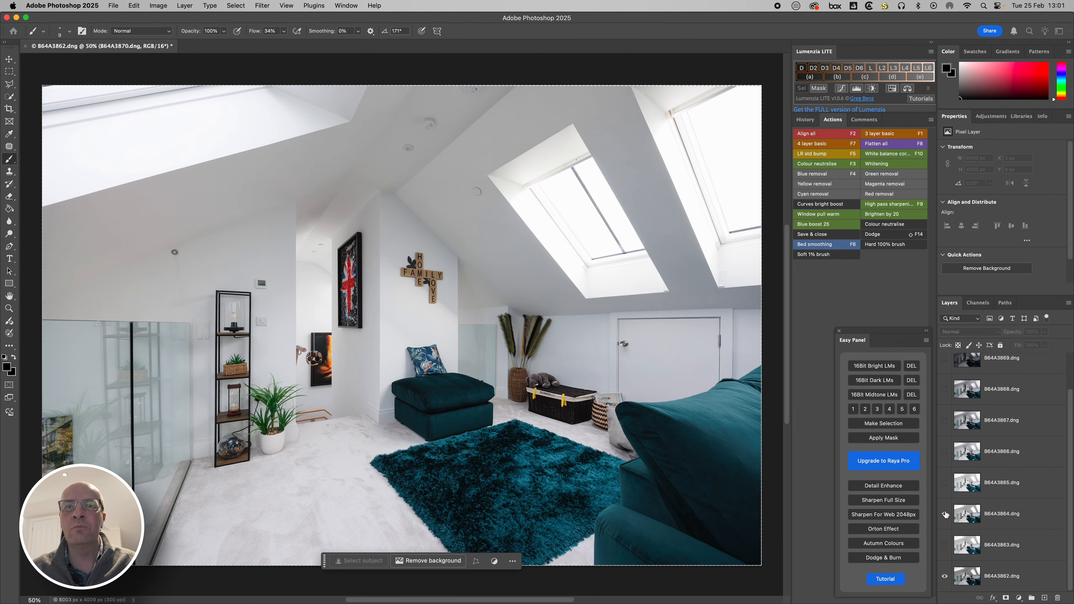
- Compare layer B64A3865 with the exposures beneath it by switching its visibility, and leave it shown
click(946, 485)
click(946, 485)
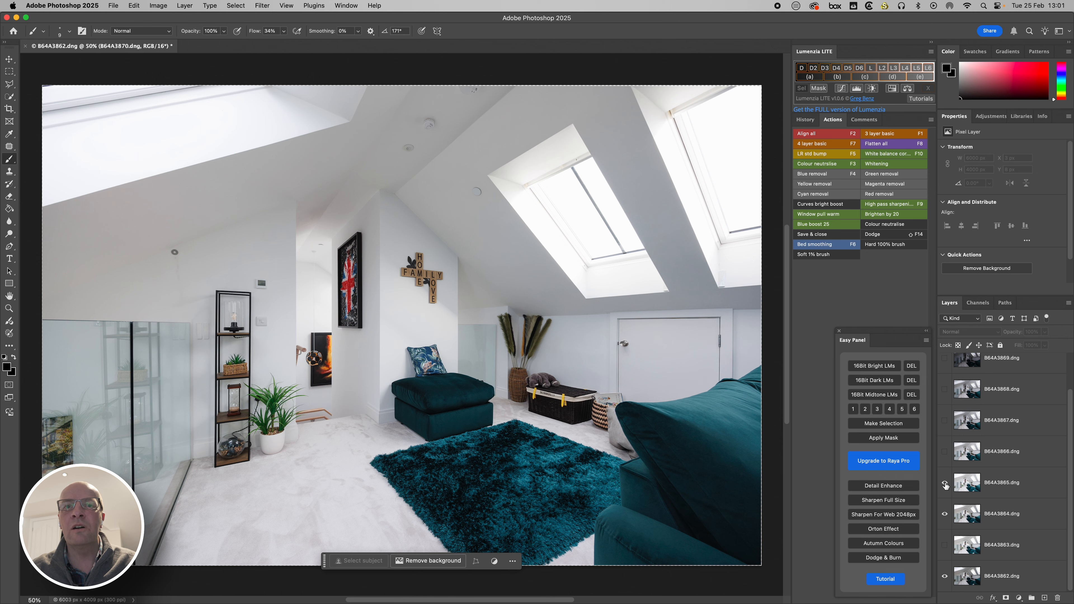
click(946, 486)
click(946, 486)
click(946, 485)
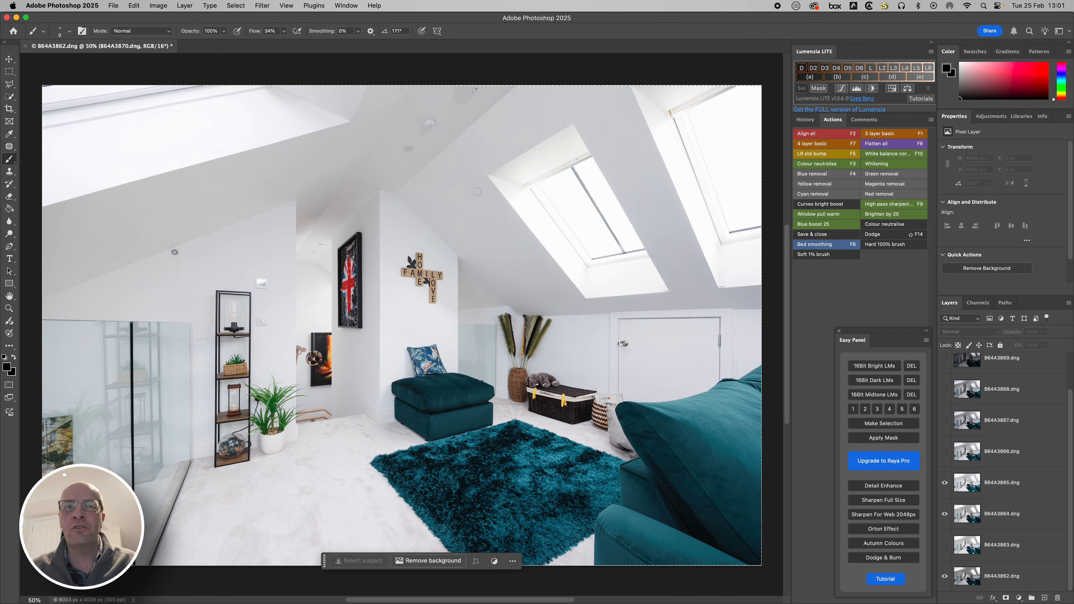
click(946, 486)
click(946, 486)
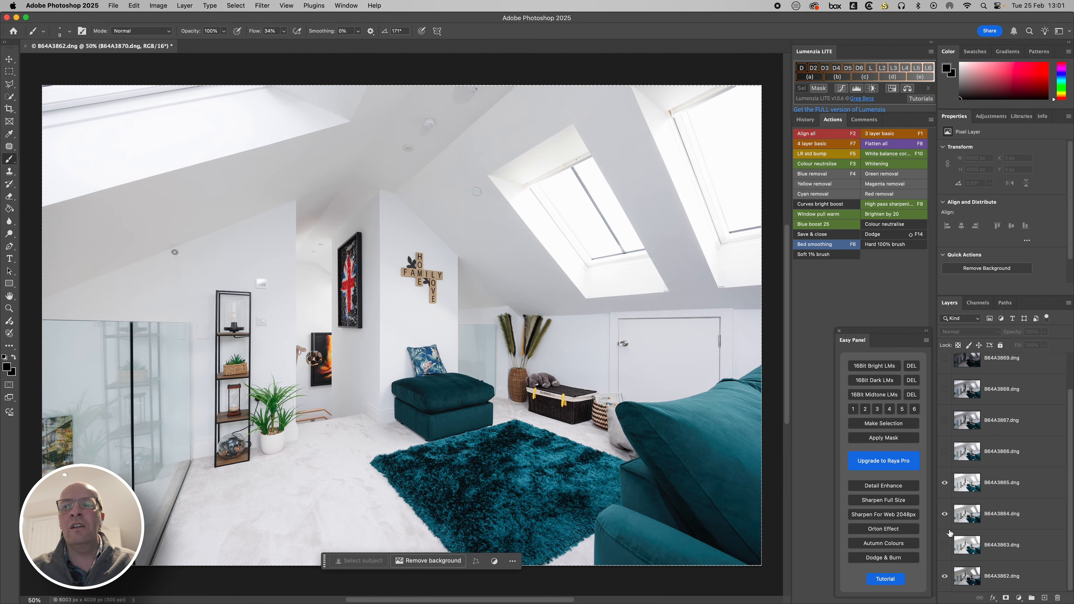
- Reorder the stack, moving layer B64A3862 above B64A3863 and layer B64A3864 above B64A3865
drag(969, 575, 963, 493)
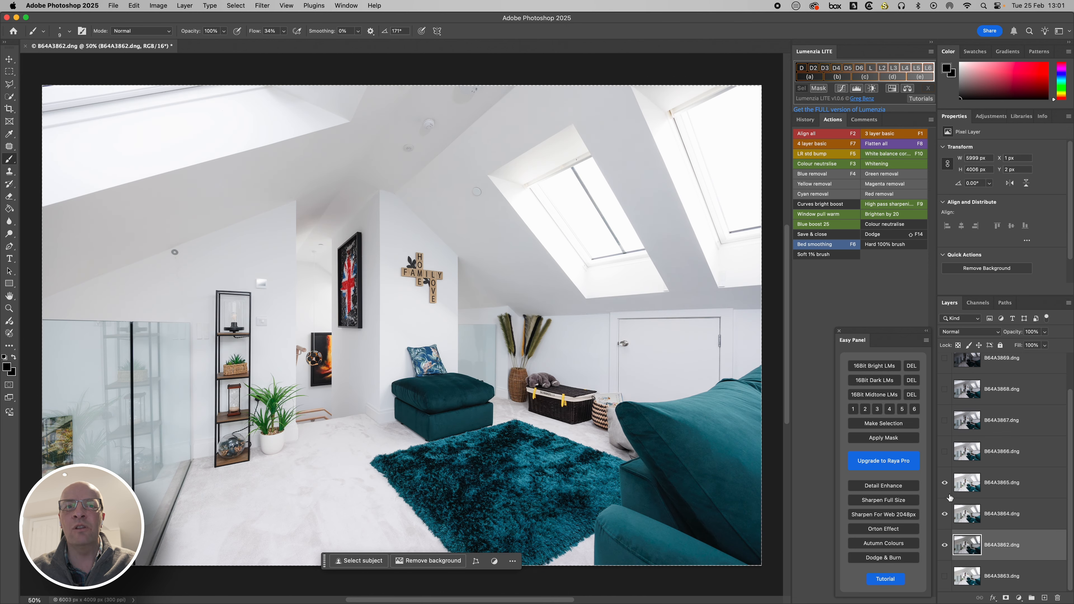
click(945, 482)
click(945, 483)
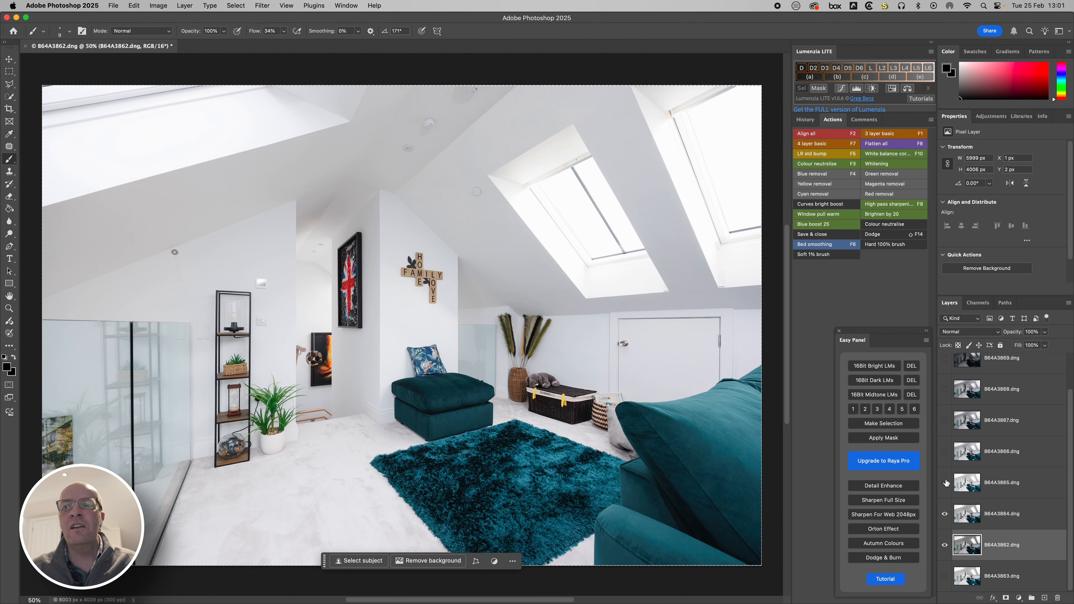
click(946, 483)
click(945, 483)
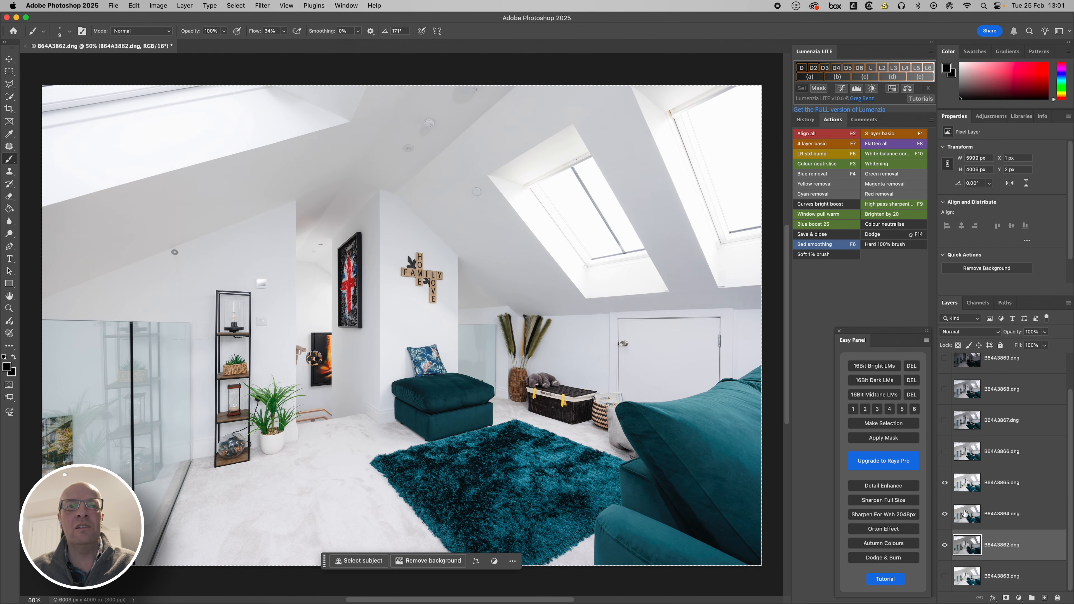
drag(966, 513, 967, 481)
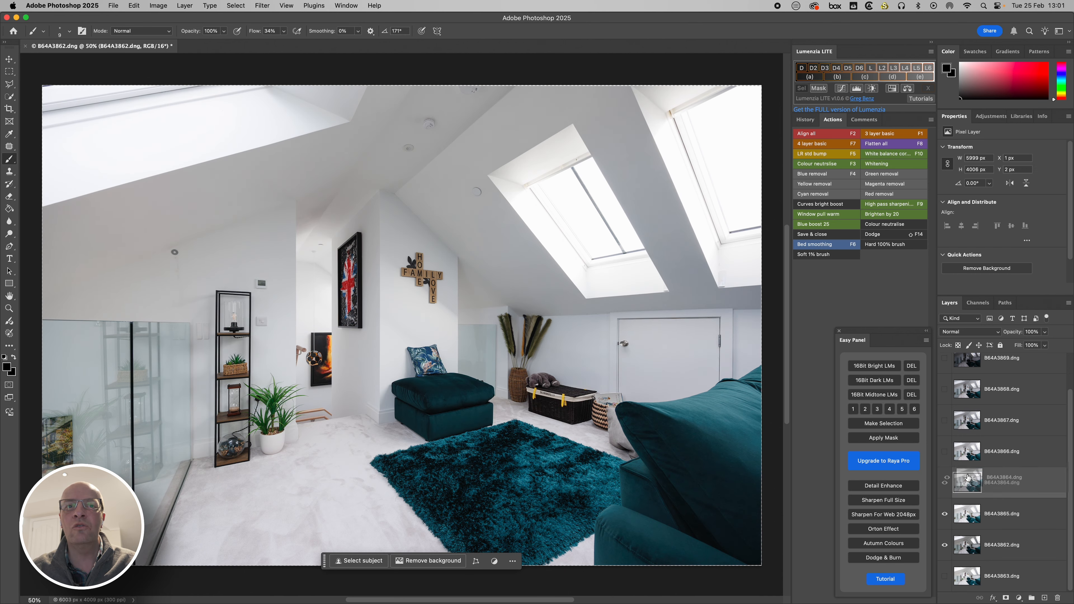
- Set layer B64A3864 to the Luminosity blend mode at 80% opacity
click(958, 335)
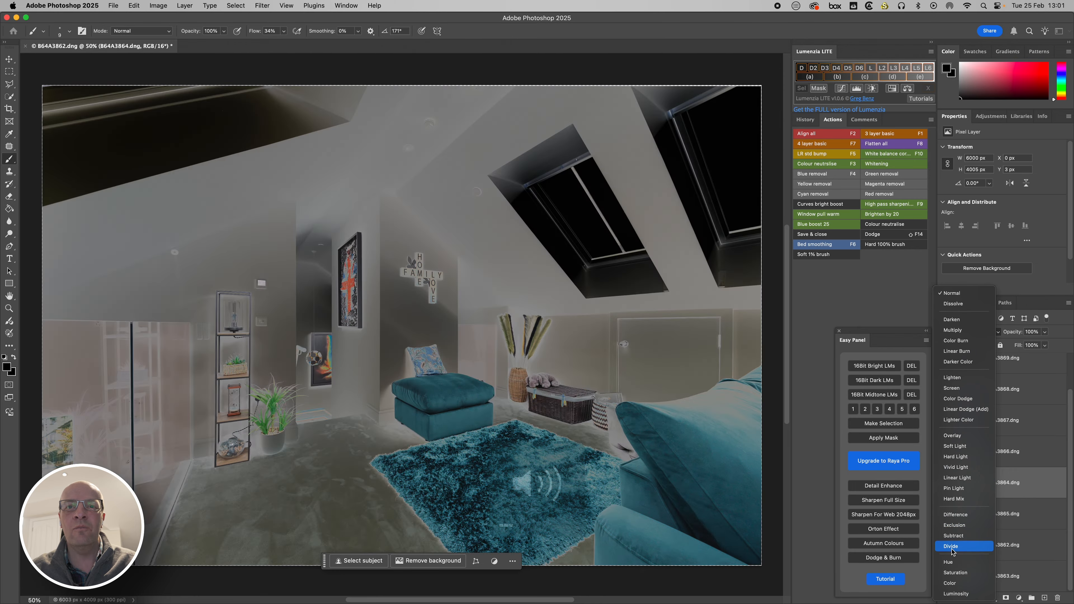
click(955, 593)
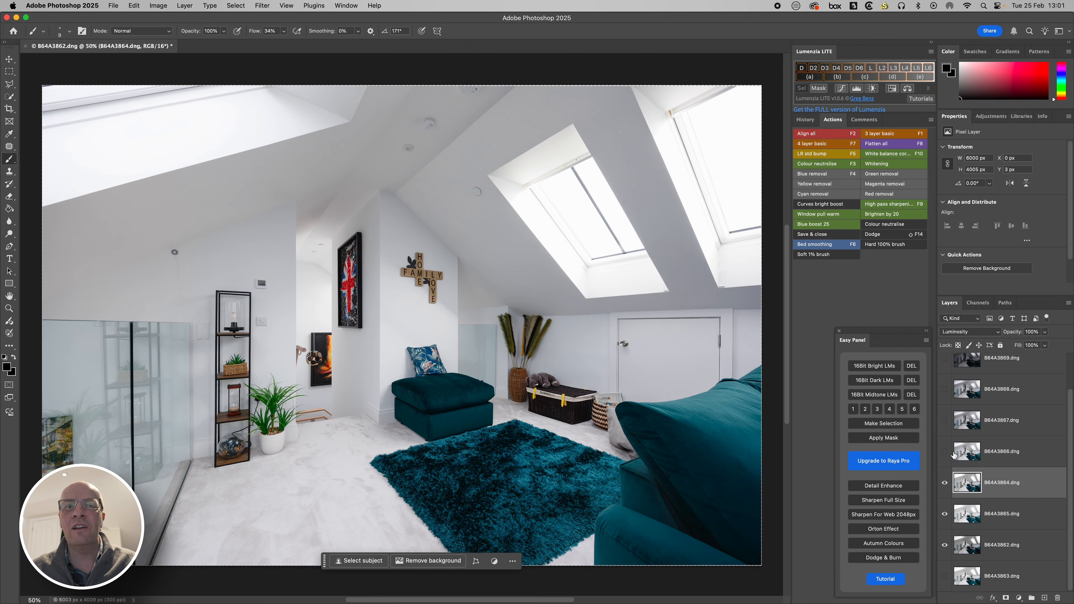
click(1045, 334)
drag(1033, 344, 1037, 346)
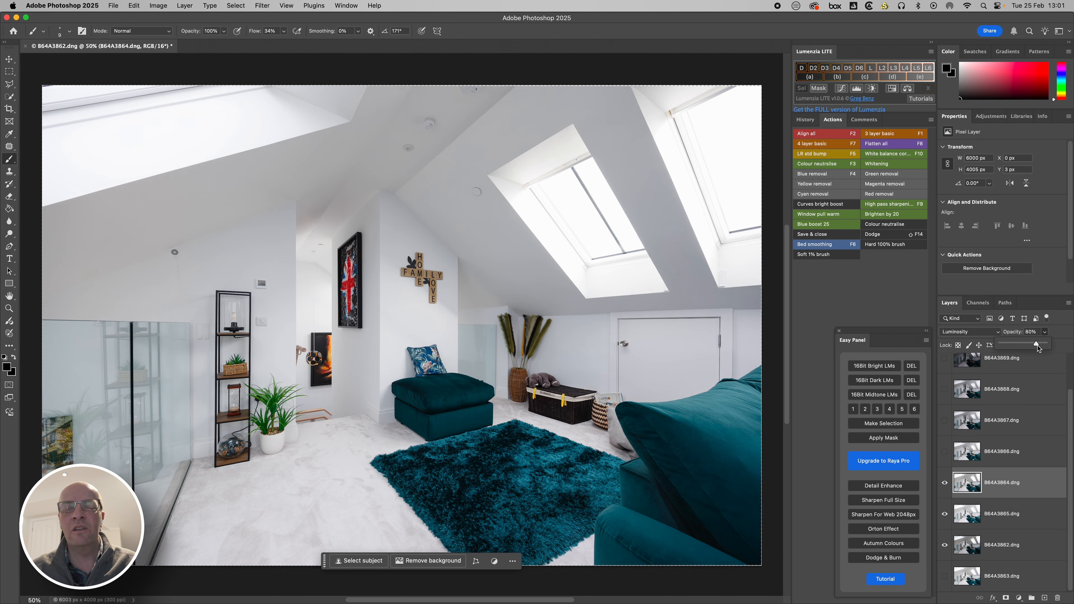
click(962, 491)
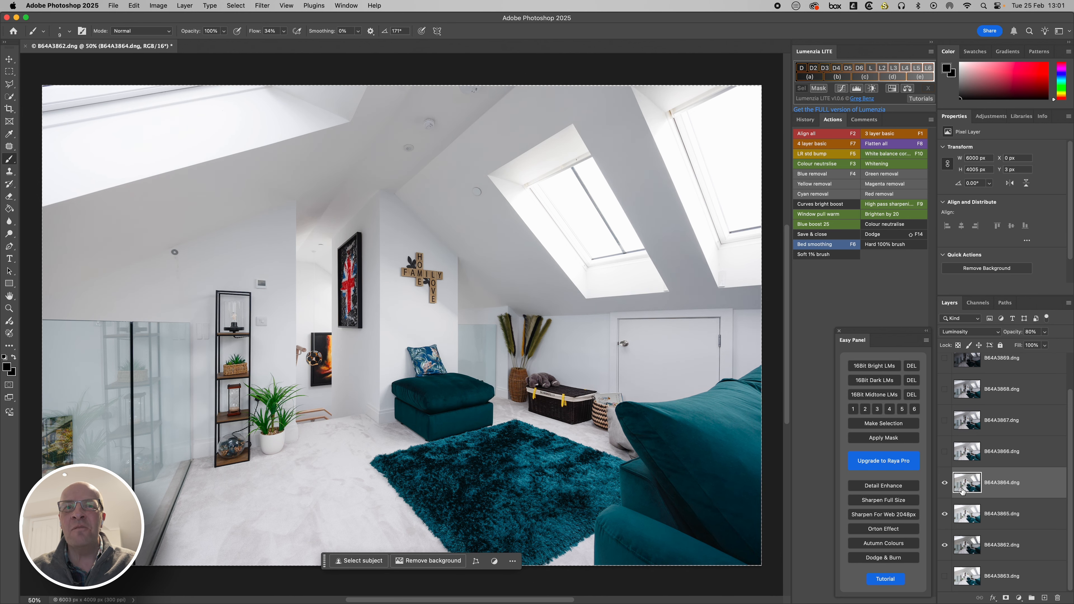
- Switch layer B64A3866 on and off to examine its effect on the room and the skylights
click(943, 451)
click(944, 452)
click(944, 452)
click(943, 452)
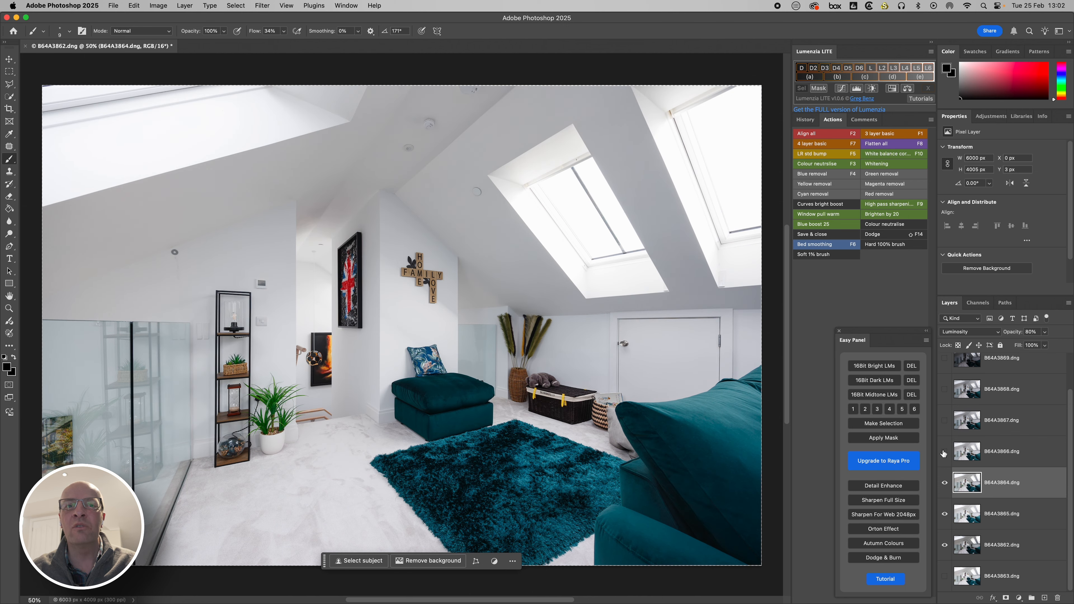
click(944, 452)
click(944, 451)
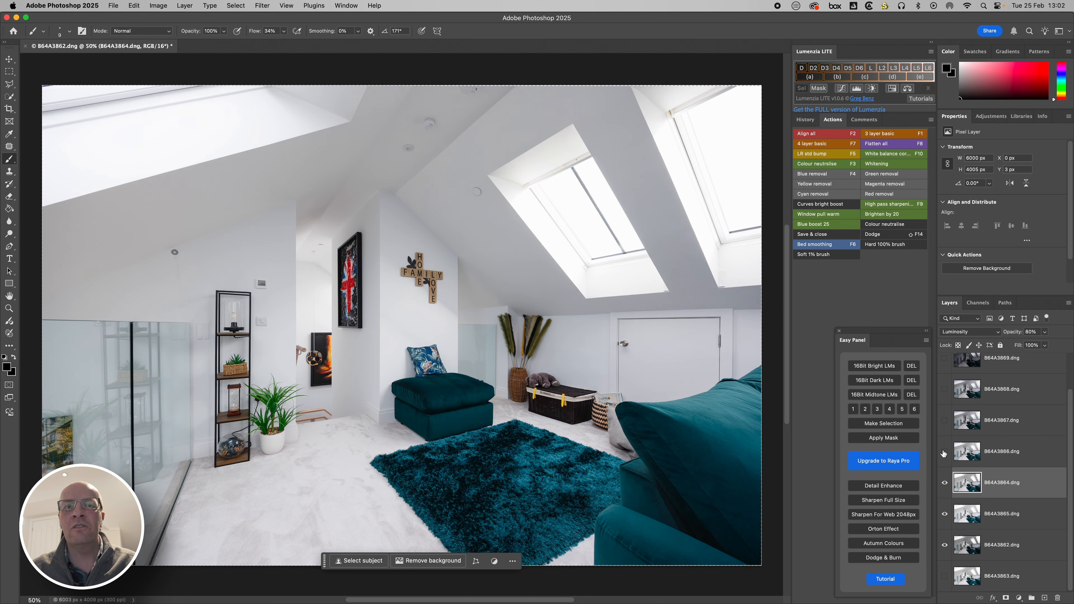
click(944, 451)
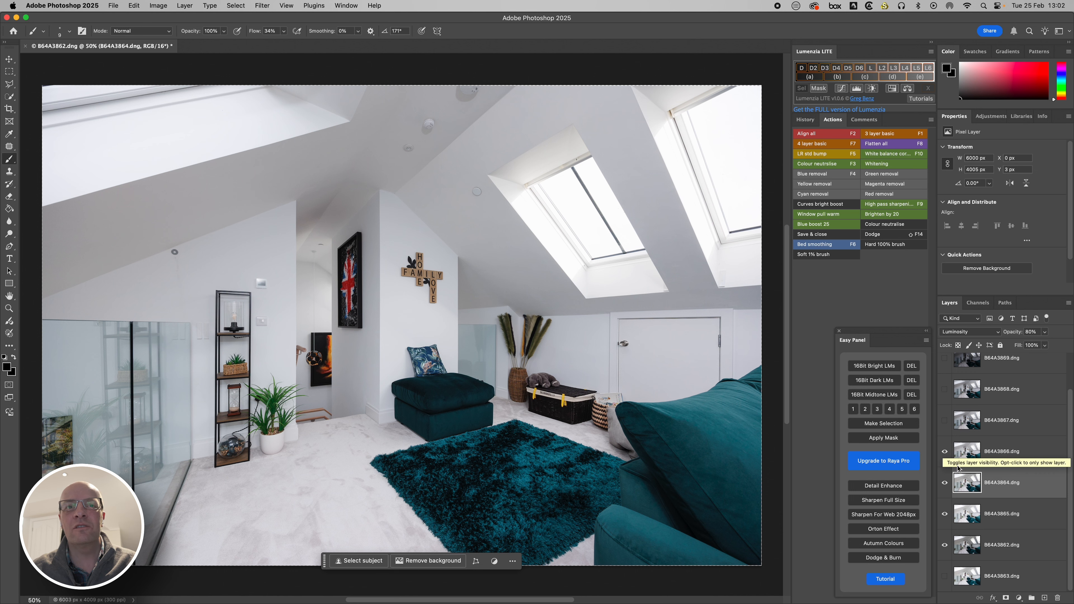
- Show layer B64A3867 and add a black, hide-all layer mask to it
click(945, 420)
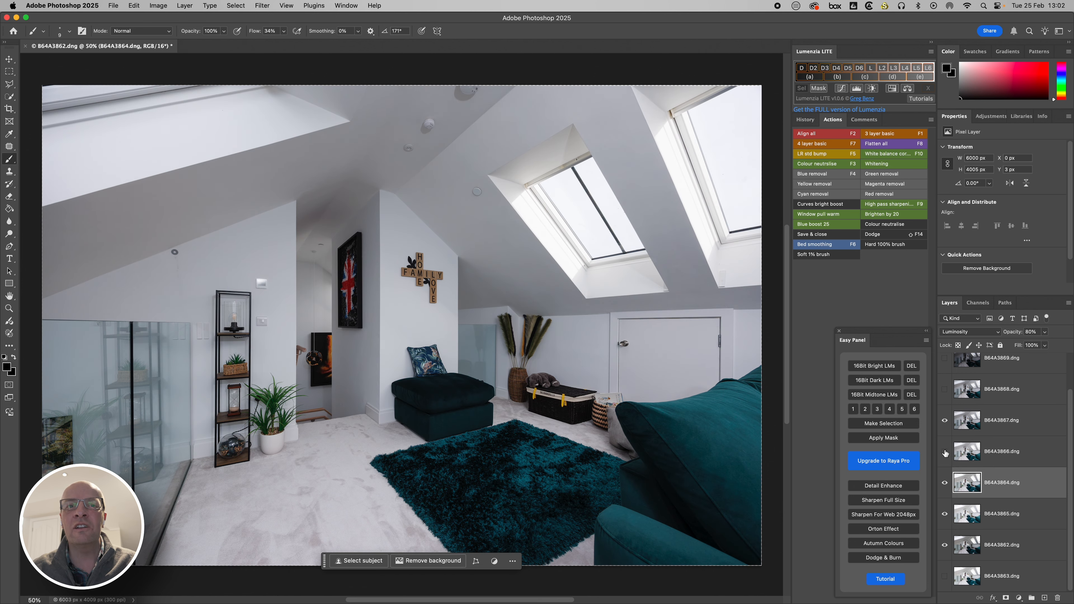
click(964, 427)
alt+click(1006, 598)
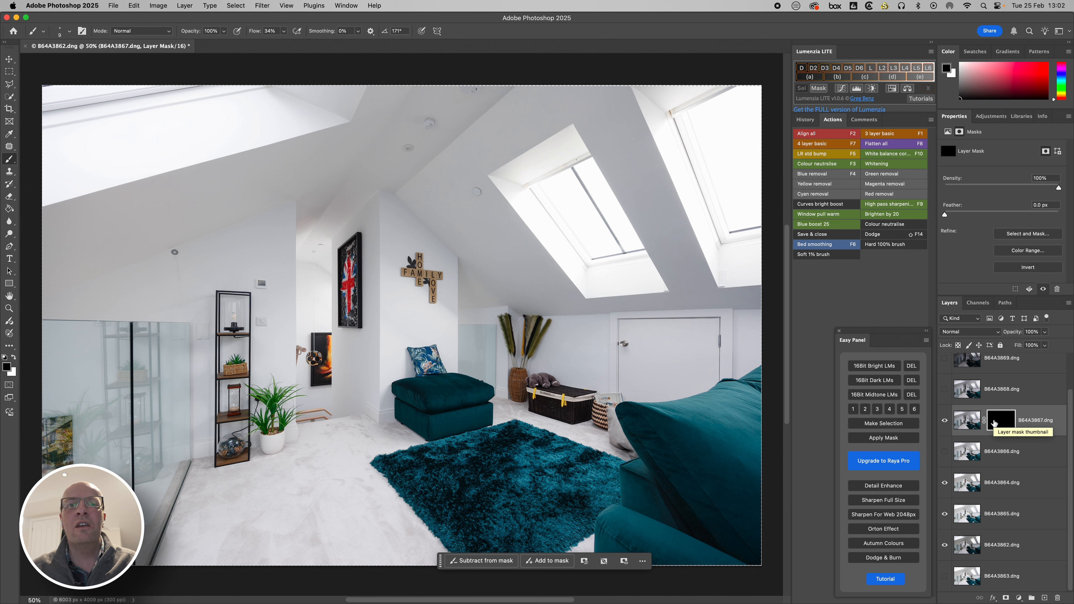
click(967, 423)
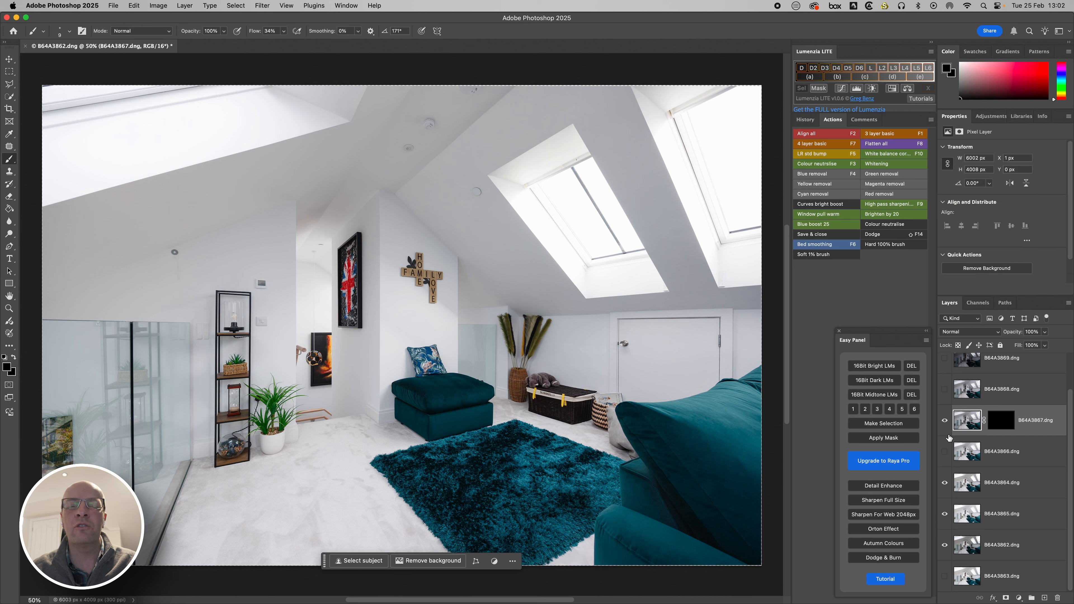
- Generate the 16-bit bright luminosity masks above layer B64A3864 and load mask 4 as a selection
click(968, 486)
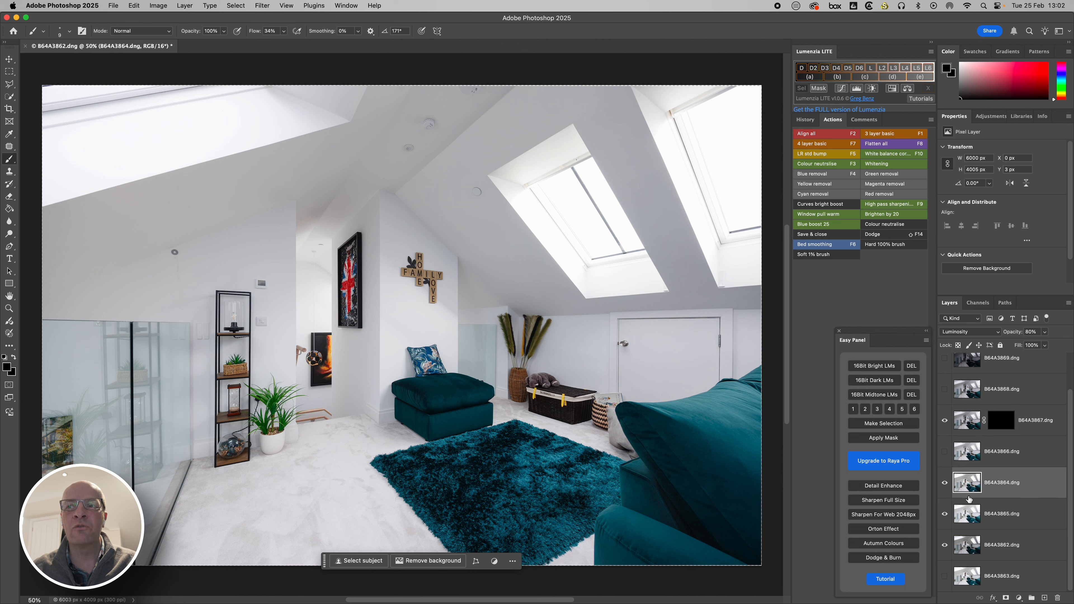
click(874, 367)
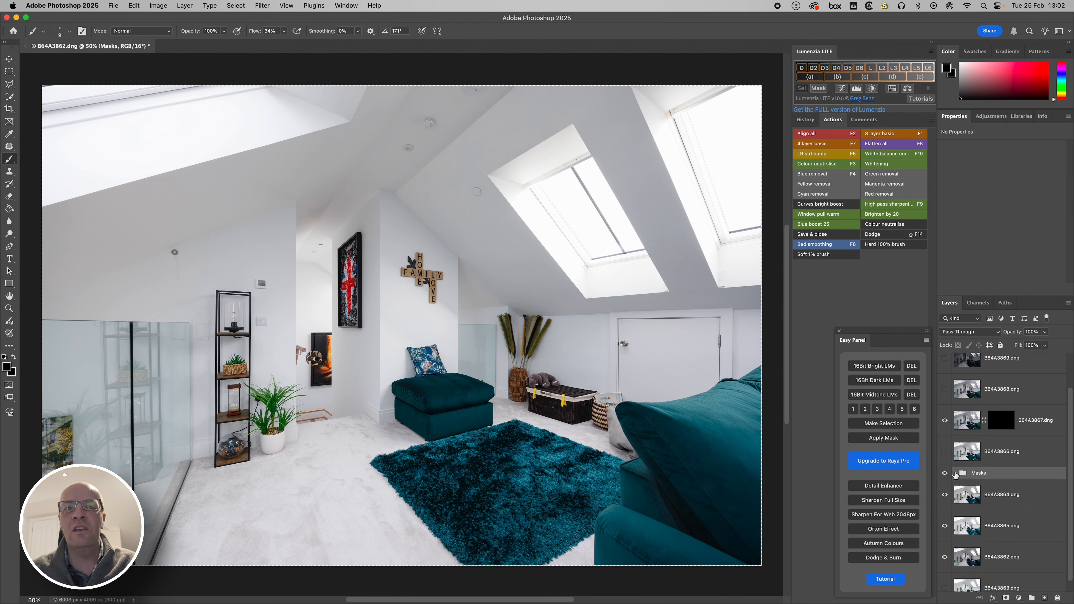
click(955, 473)
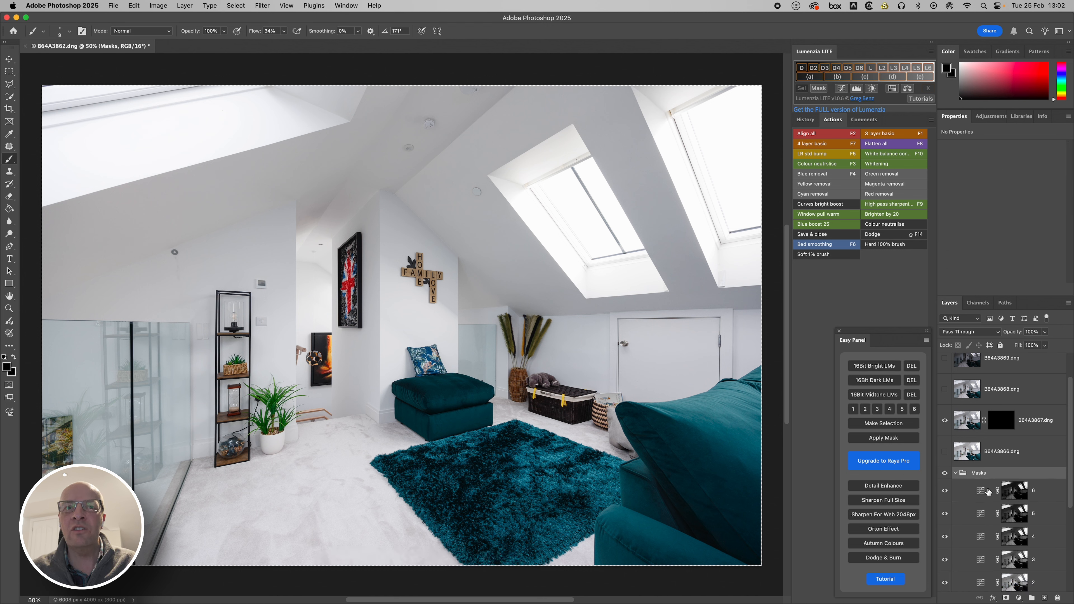
super+click(1013, 537)
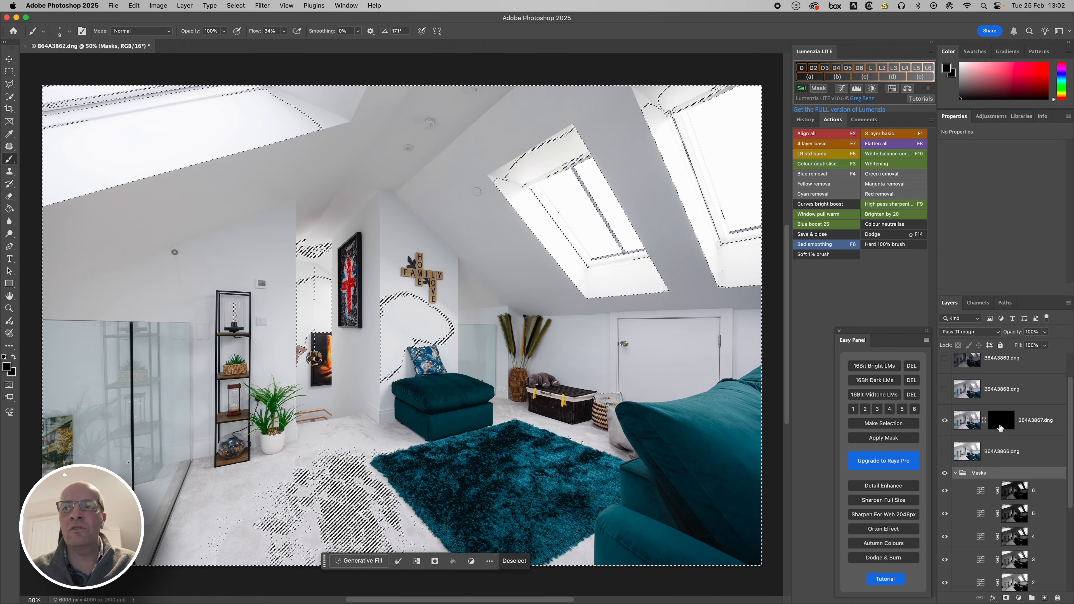
- Paint white at 1% flow with a 1221 px brush on B64A3867's mask over the carpet, skylights and doorway, and clear the luminosity selection
click(1000, 428)
key(period)
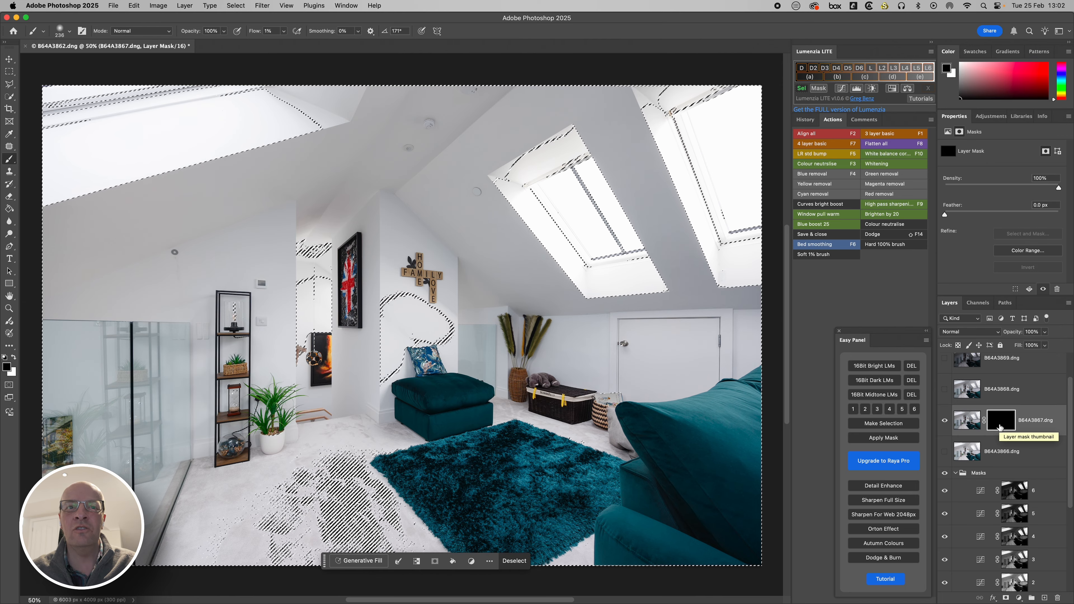
key(x)
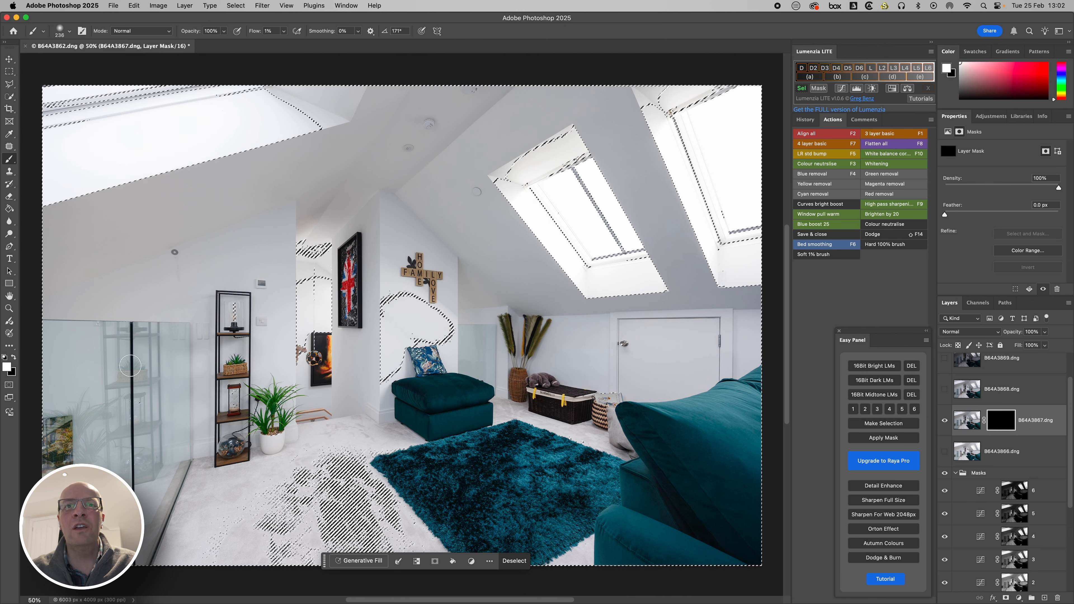
drag(441, 325, 501, 325)
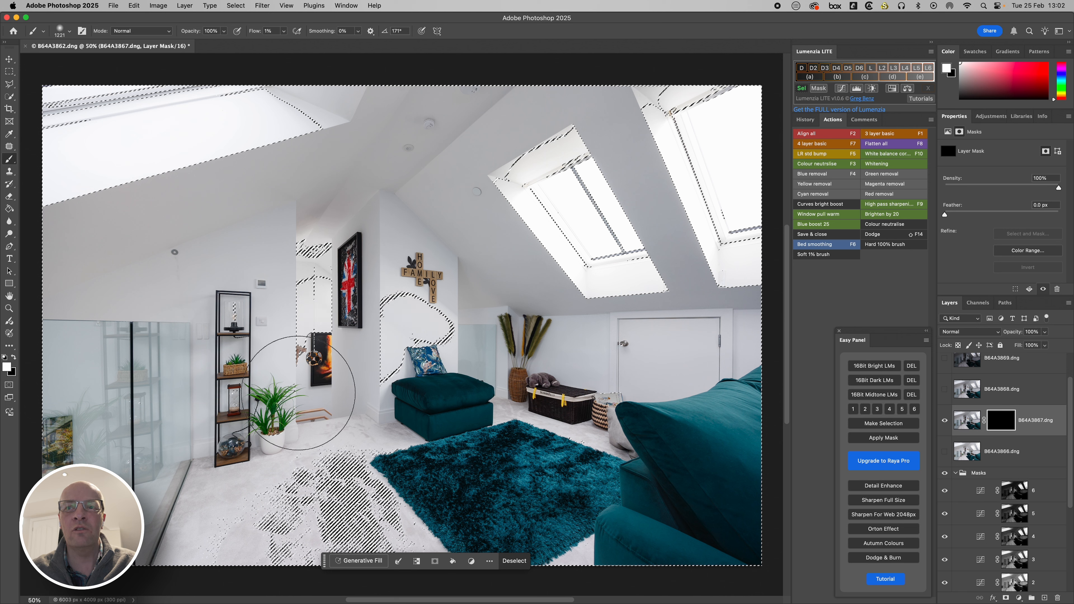
drag(338, 567, 448, 343)
mouse_move(598, 317)
mouse_down()
mouse_move(427, 86)
mouse_move(534, 110)
mouse_move(451, 126)
mouse_move(580, 251)
mouse_move(765, 128)
mouse_move(722, 366)
mouse_move(708, 171)
mouse_move(680, 182)
mouse_move(745, 203)
mouse_up()
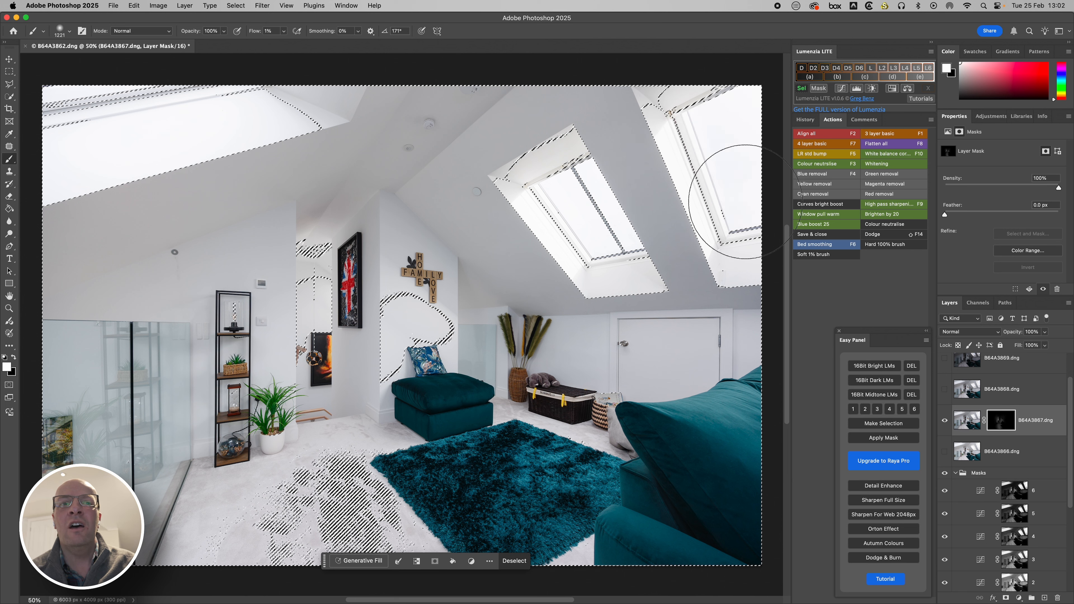
mouse_move(114, 121)
mouse_down()
mouse_move(216, 143)
mouse_move(175, 111)
mouse_move(255, 170)
mouse_up()
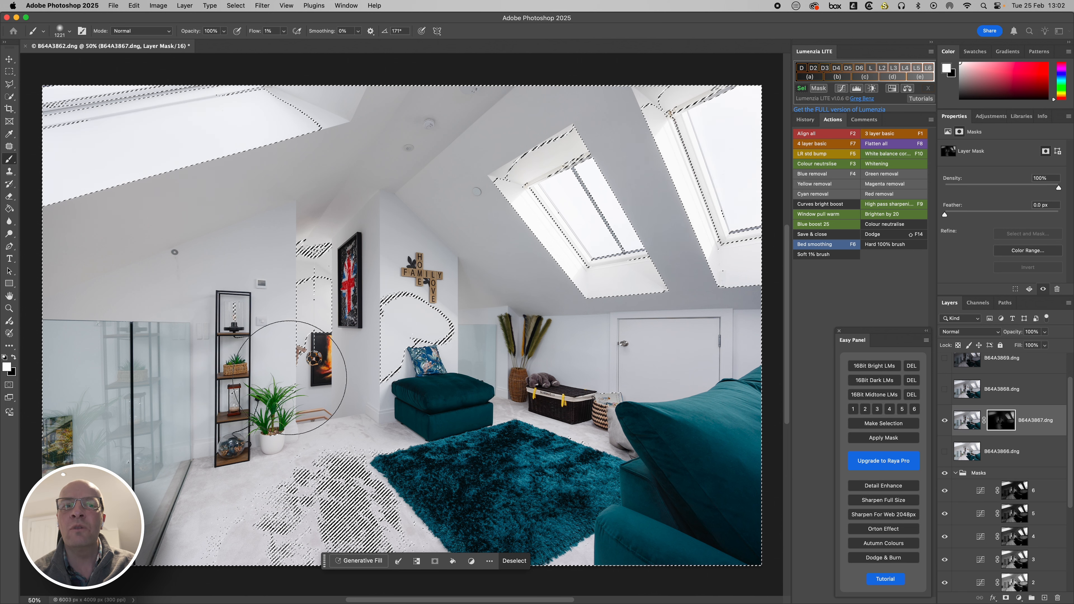
mouse_move(321, 268)
mouse_down()
mouse_move(435, 340)
mouse_move(296, 560)
mouse_up()
key(super+d)
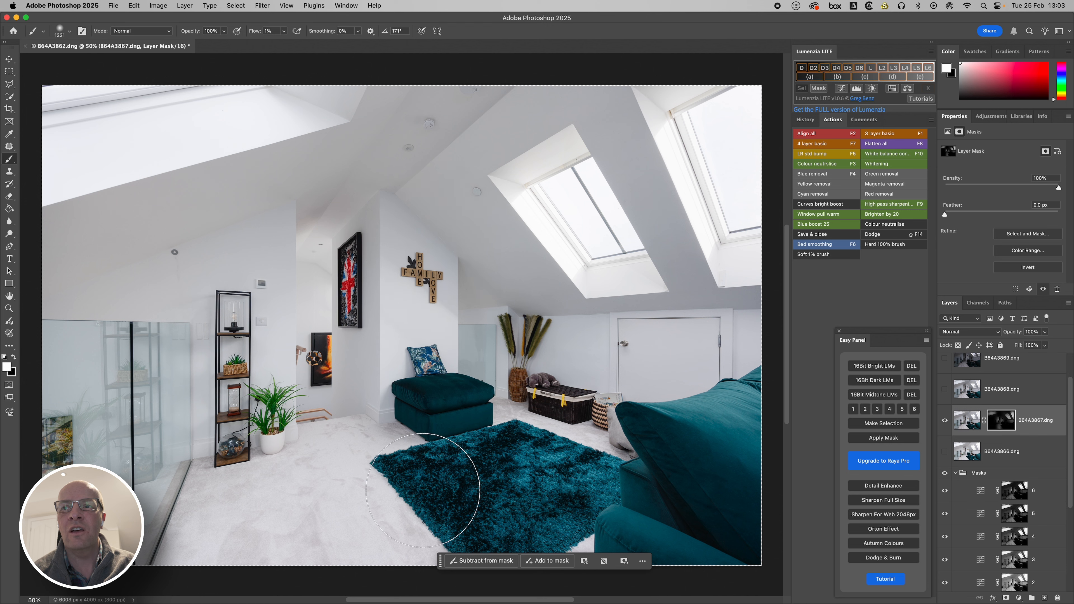
- Paint white on B64A3867's mask around the hallway and central wall without a selection, and compare the layer on and off
mouse_move(359, 257)
mouse_down()
mouse_move(344, 312)
mouse_move(298, 221)
mouse_move(287, 334)
mouse_move(268, 347)
mouse_up()
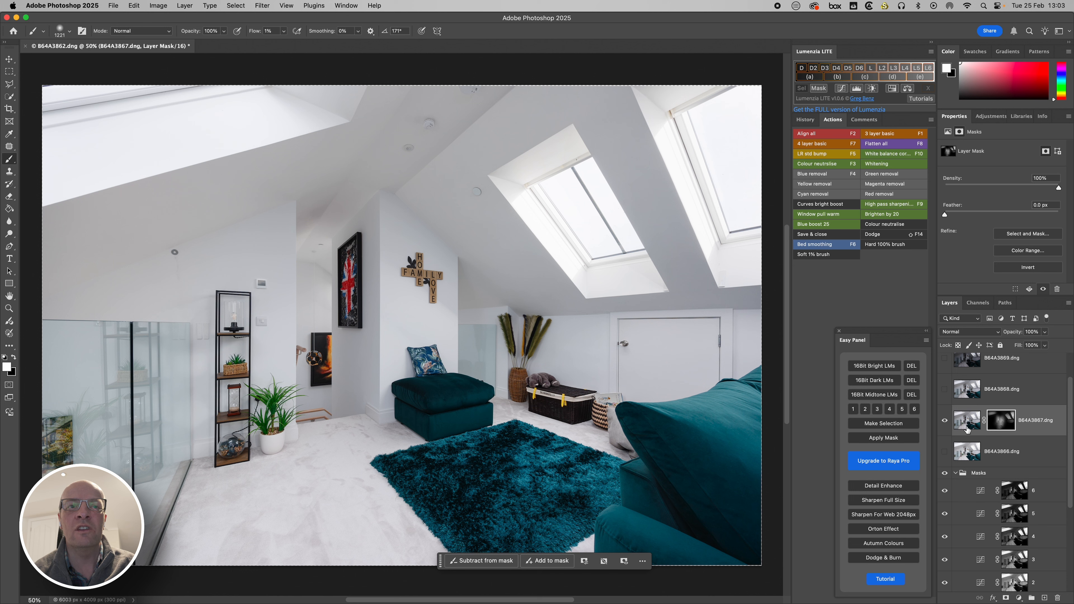
click(945, 420)
click(946, 420)
click(945, 420)
click(946, 421)
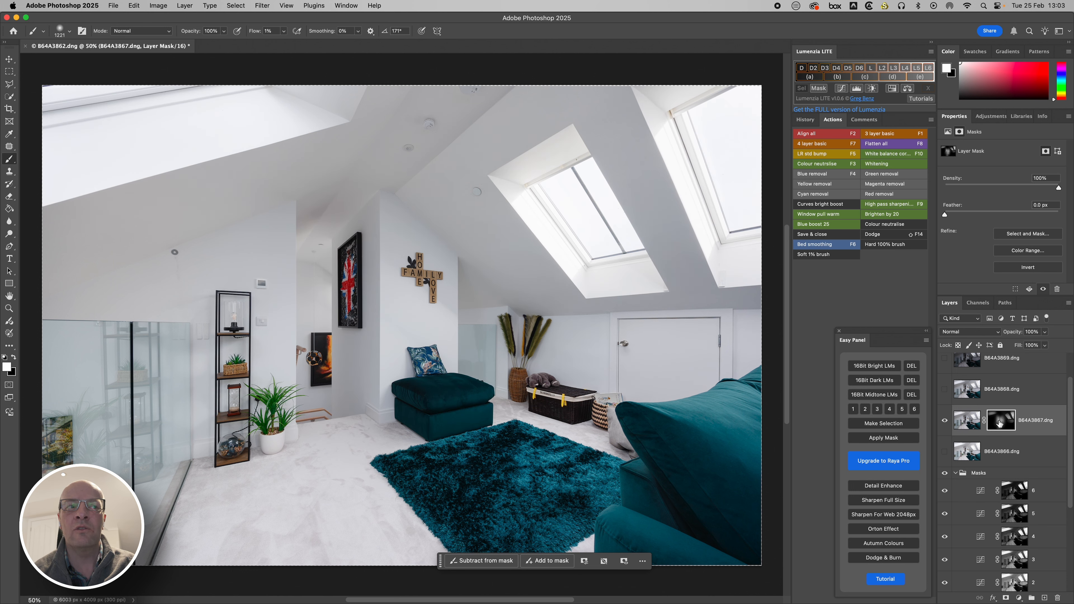
- Paint black on B64A3867's mask around the central wall, reducing the brush to 500 px
key(x)
key(bracketleft)
key(bracketleft)
key(bracketleft)
key(bracketleft)
key(bracketleft)
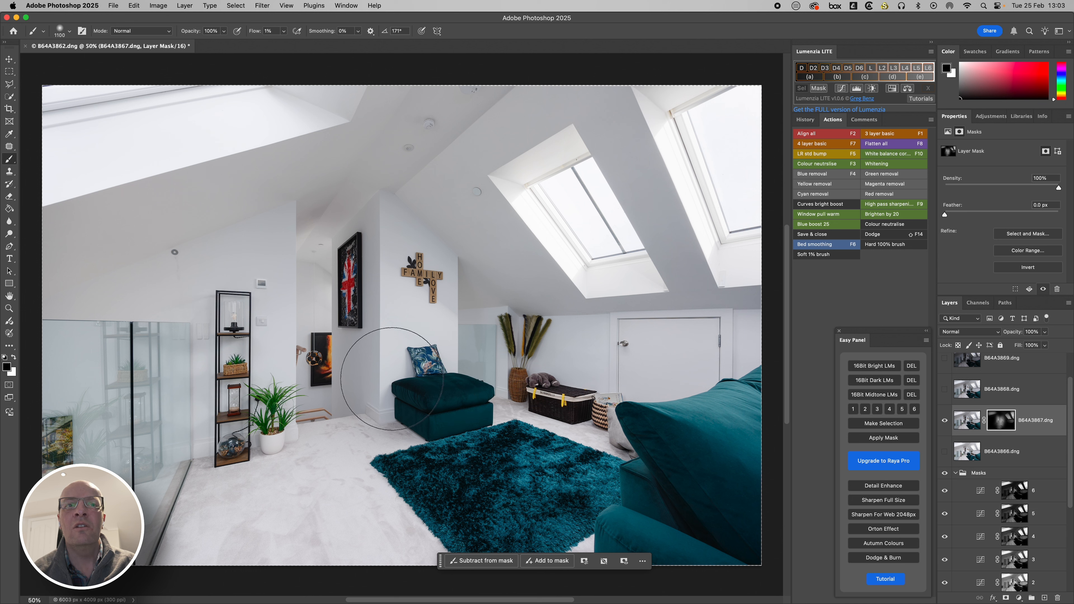
key(bracketleft)
key(bracketleft)
key(bracketleft)
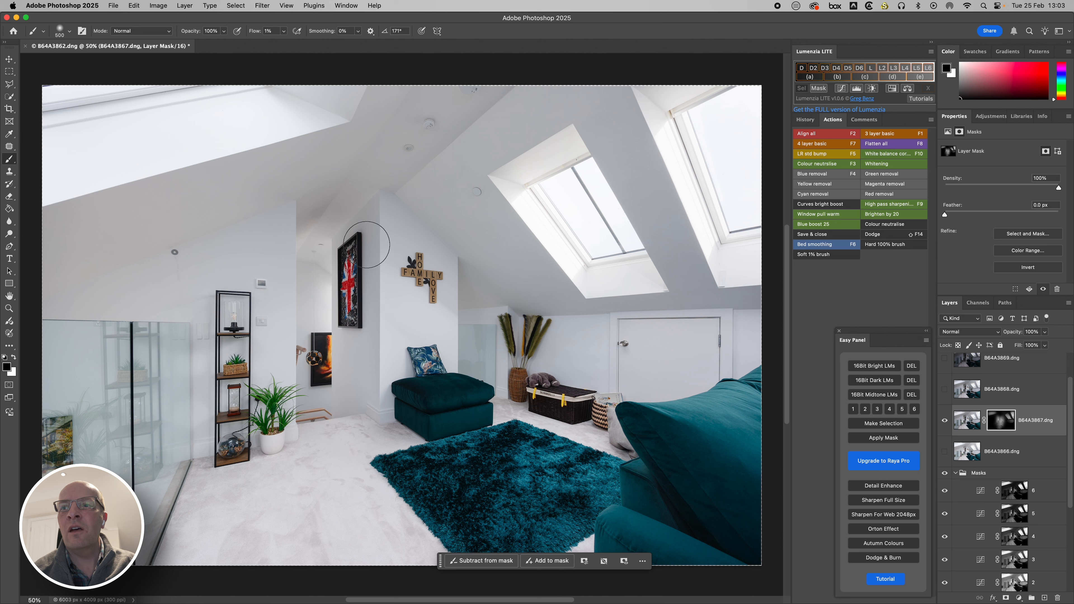
- Apply the Window pull warm action to B64A3867 and set its clipped Color Balance layer to 38% opacity
click(823, 216)
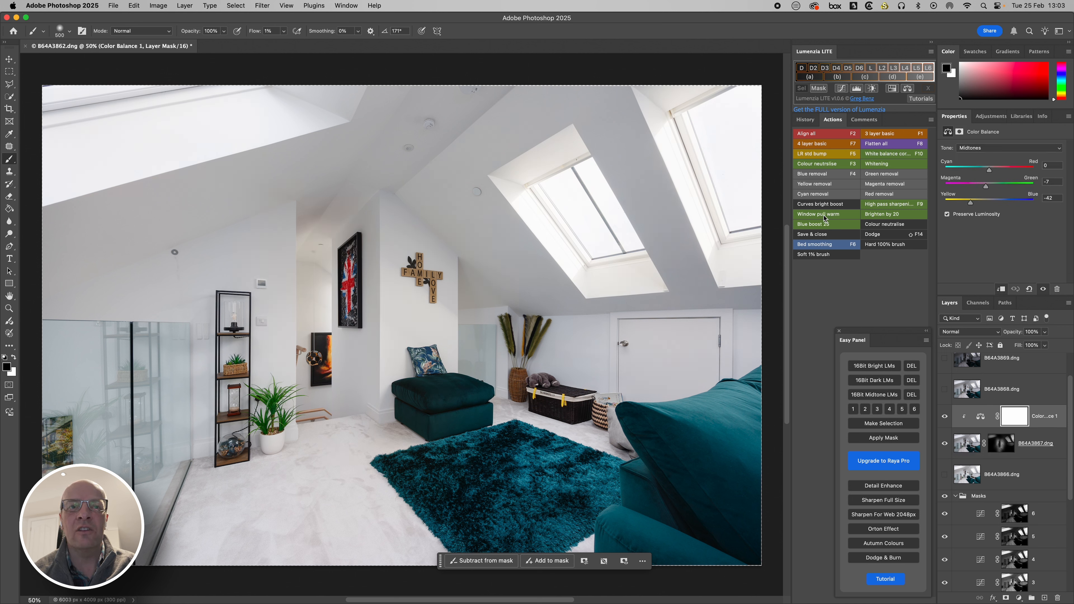
click(1045, 332)
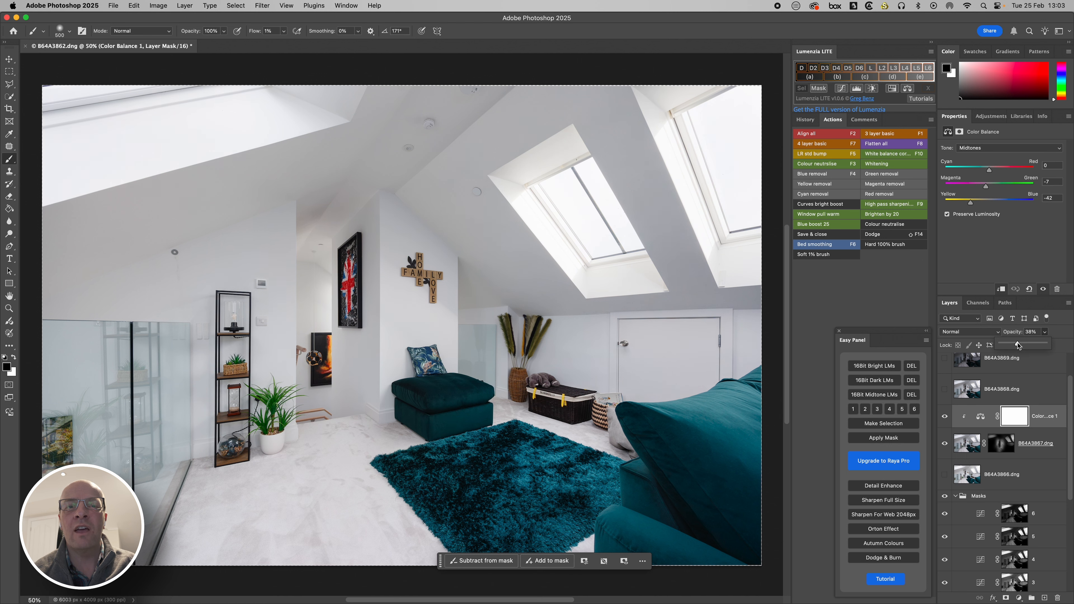
- Show layer B64A3868 and add a black, hide-all layer mask to it
scroll(975, 419, up, 2)
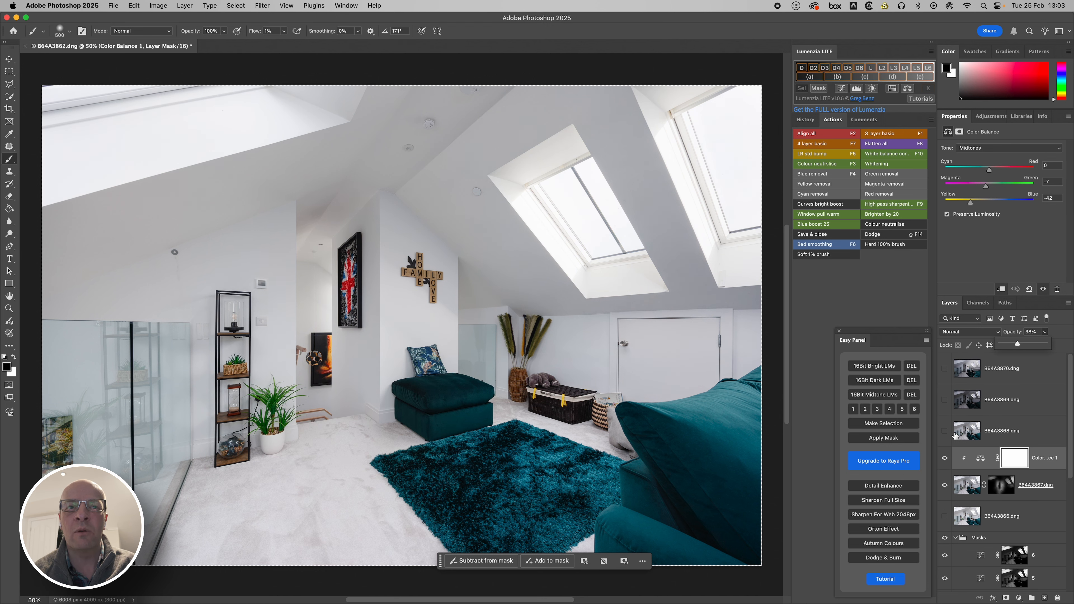
click(945, 431)
click(946, 432)
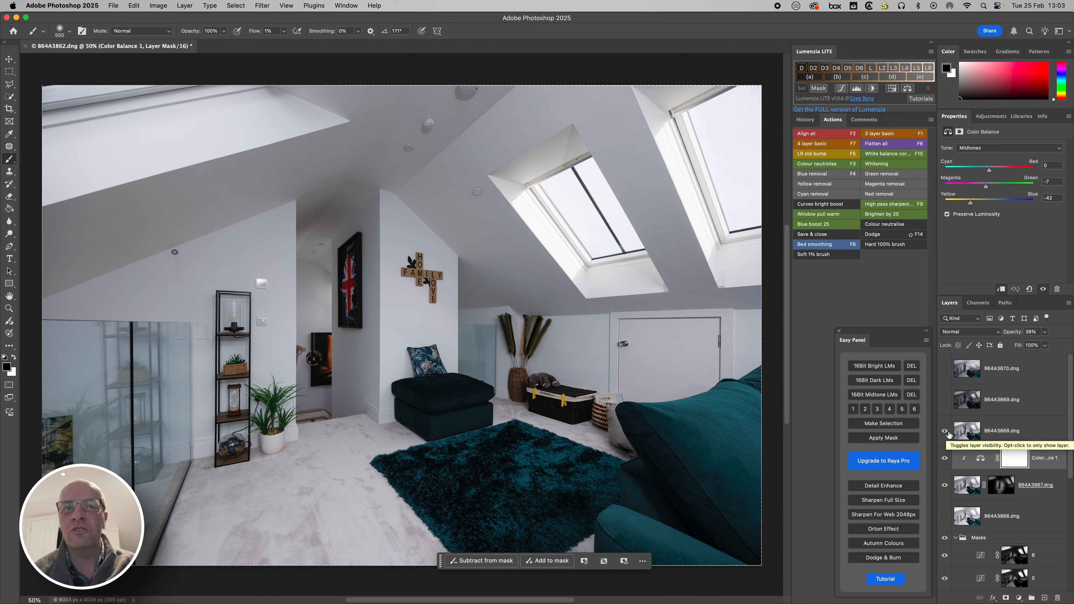
click(965, 422)
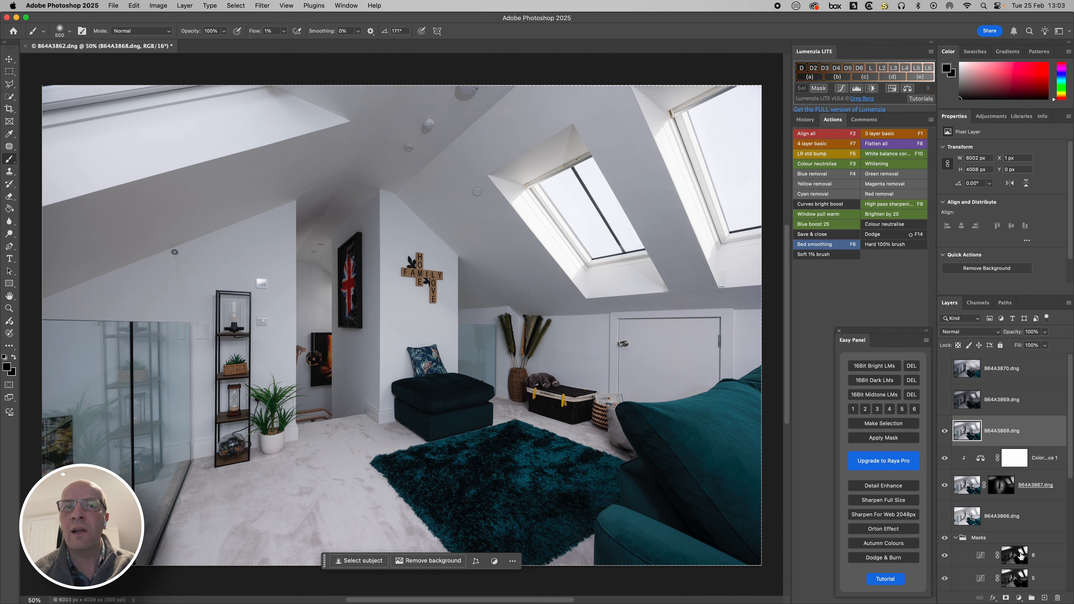
alt+click(1006, 598)
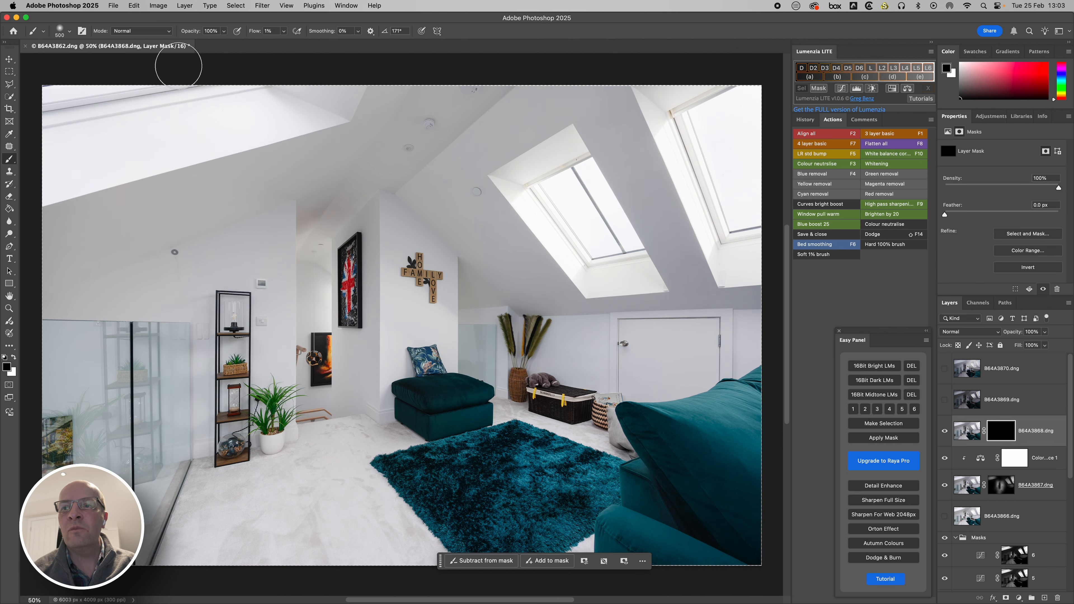
- Quick-select the skylight recess in the photo's upper-left corner, paint white inside it on B64A3868's mask, and deselect
click(9, 97)
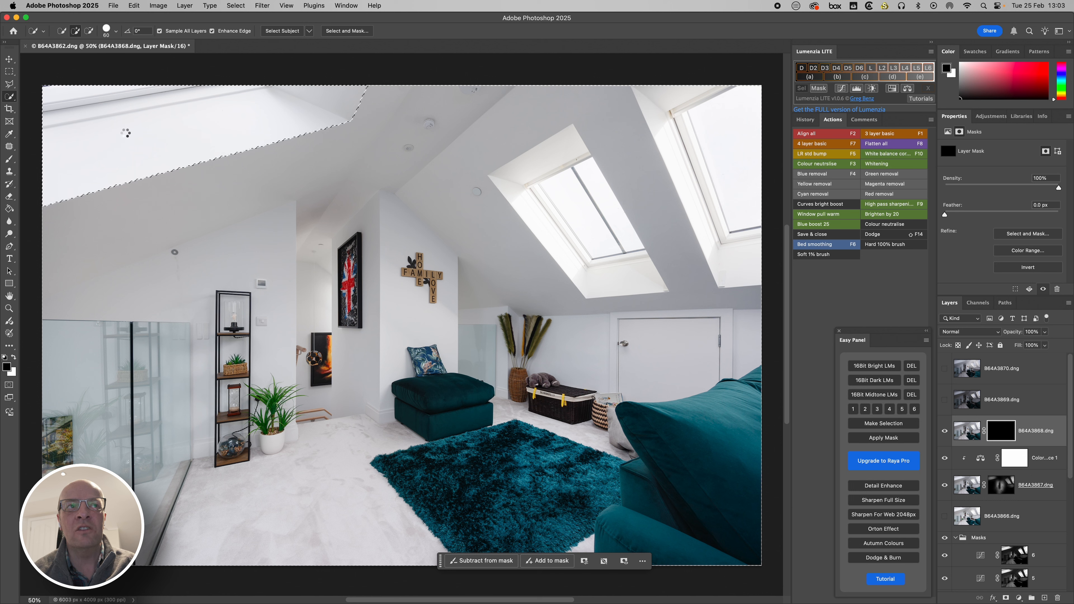
key(b)
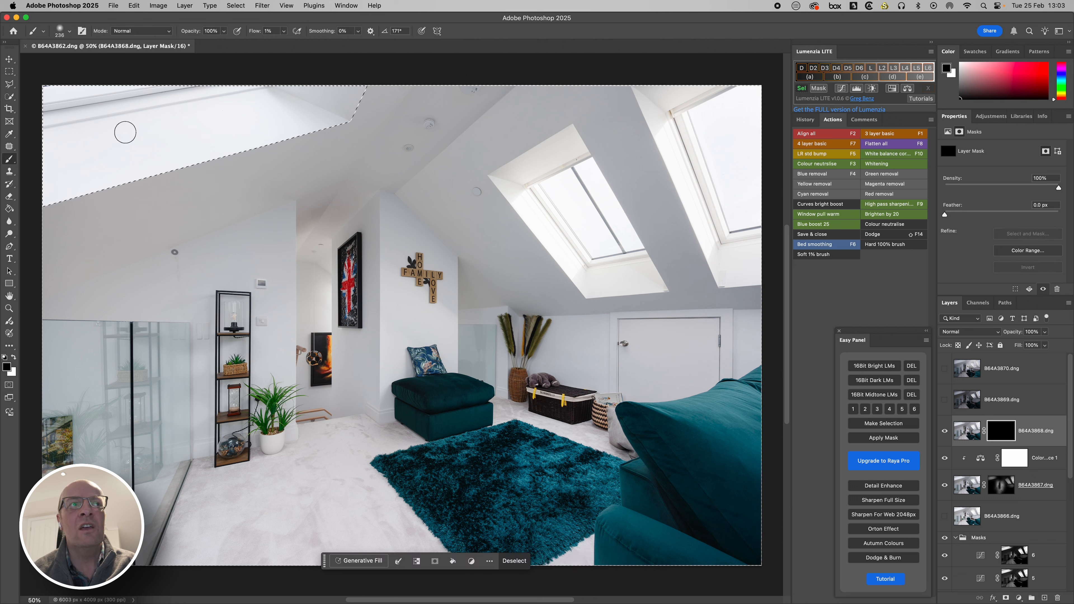
mouse_move(125, 133)
mouse_down()
mouse_move(161, 133)
mouse_move(47, 119)
mouse_move(178, 170)
mouse_move(183, 182)
mouse_move(239, 163)
mouse_move(85, 93)
mouse_move(155, 197)
mouse_move(60, 132)
mouse_move(108, 177)
mouse_up()
key(x)
key(super+d)
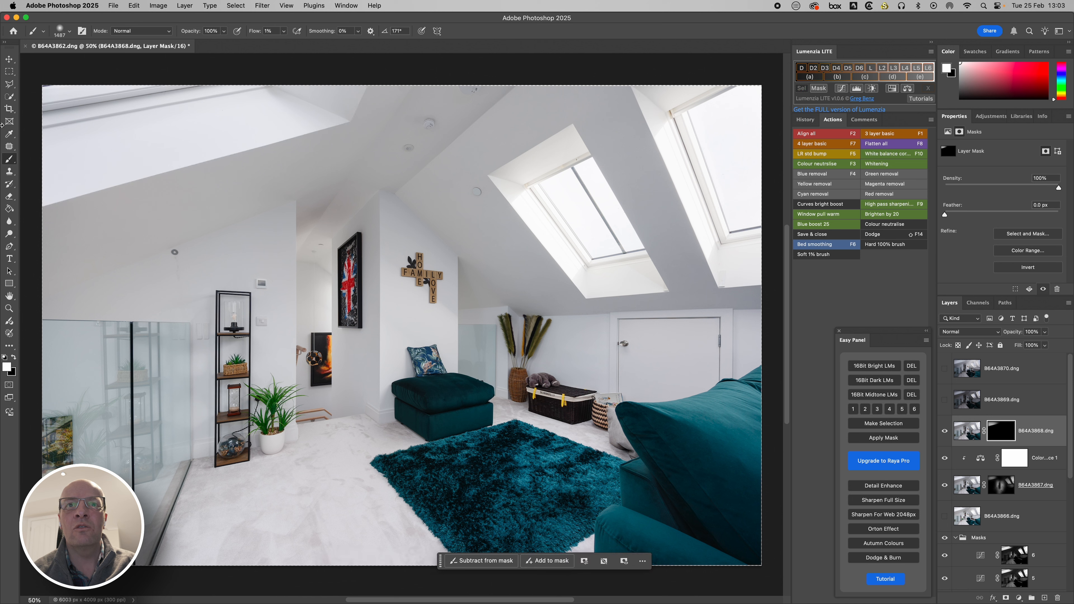
- Quick-select the middle skylight with its full recess, paint white inside it on B64A3868's mask, and deselect
click(9, 96)
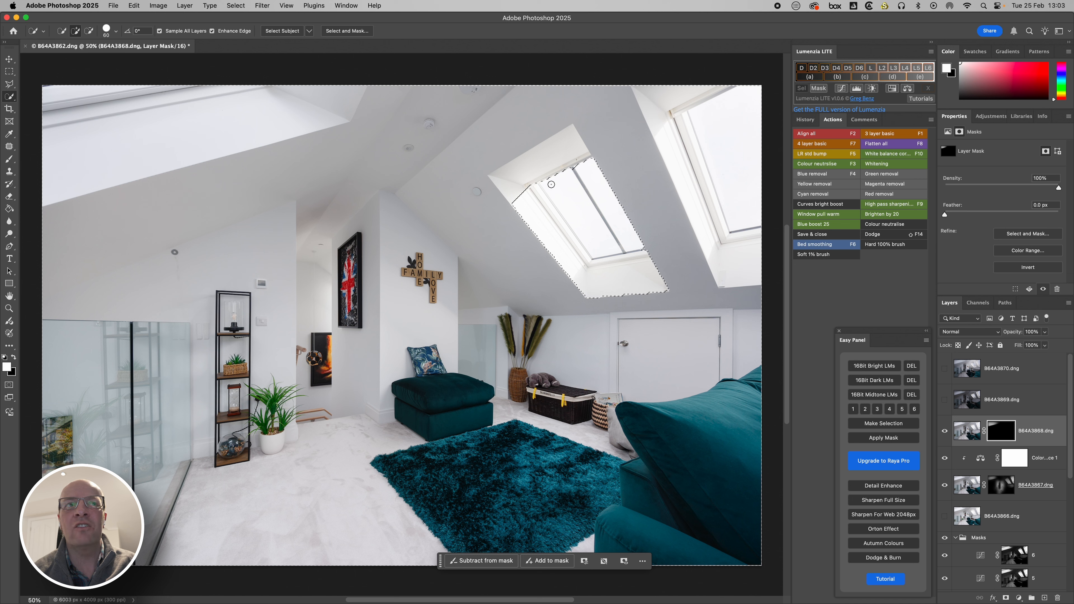
drag(552, 184, 536, 177)
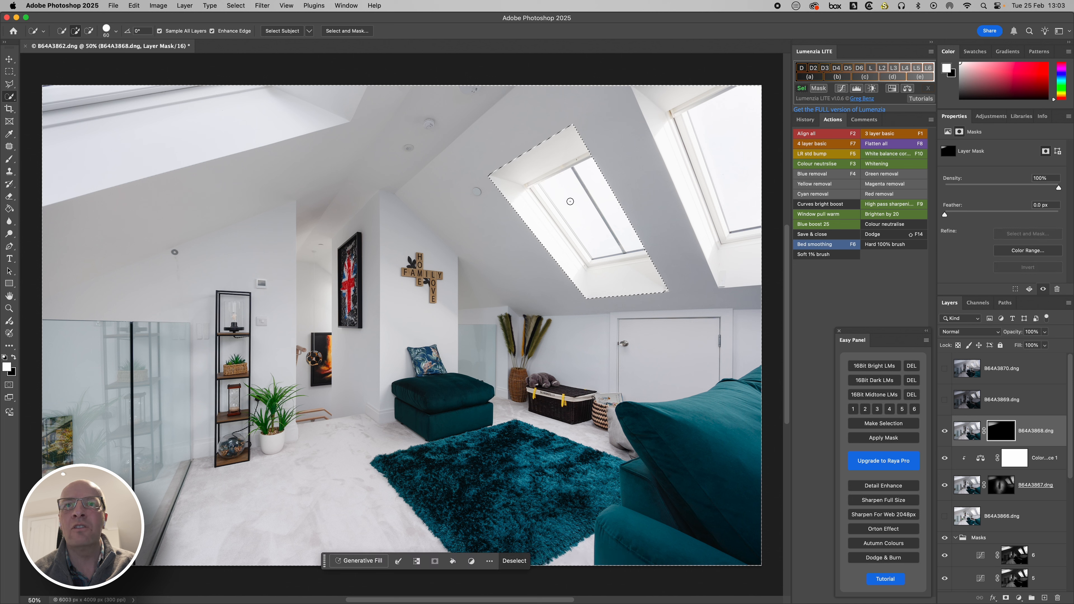
key(b)
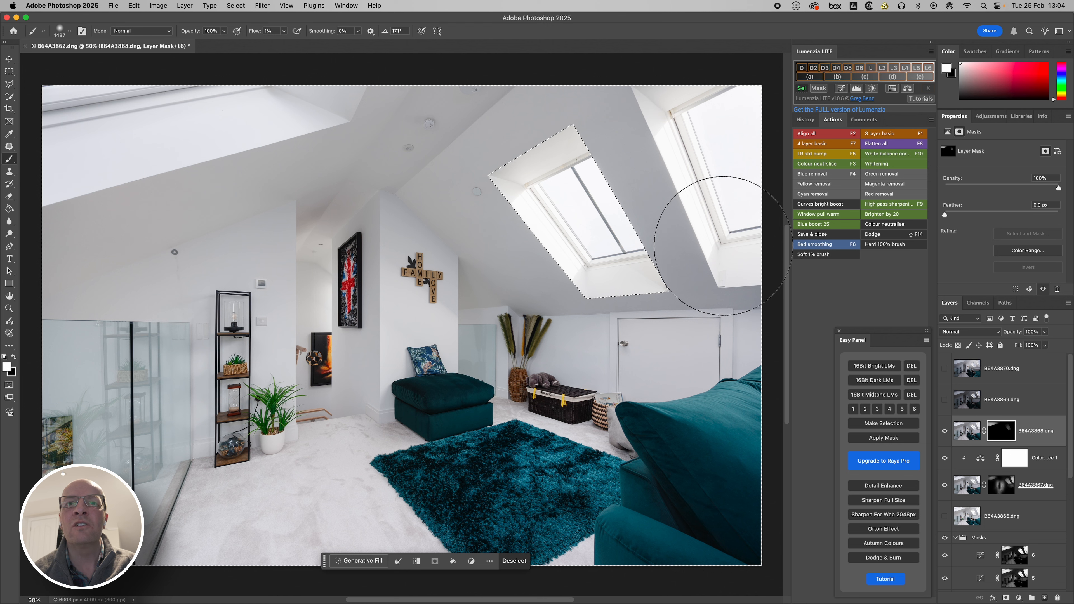
key(ctrl+d)
- Quick-select the far-right skylight and its recess, paint white inside it on B64A3868's mask, and deselect
click(9, 96)
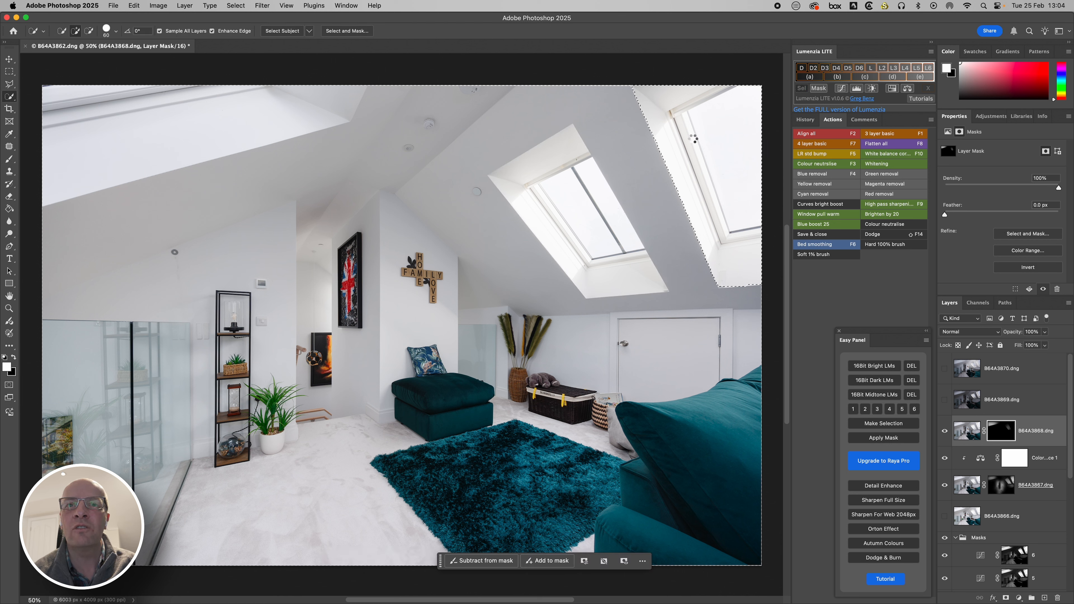
key(b)
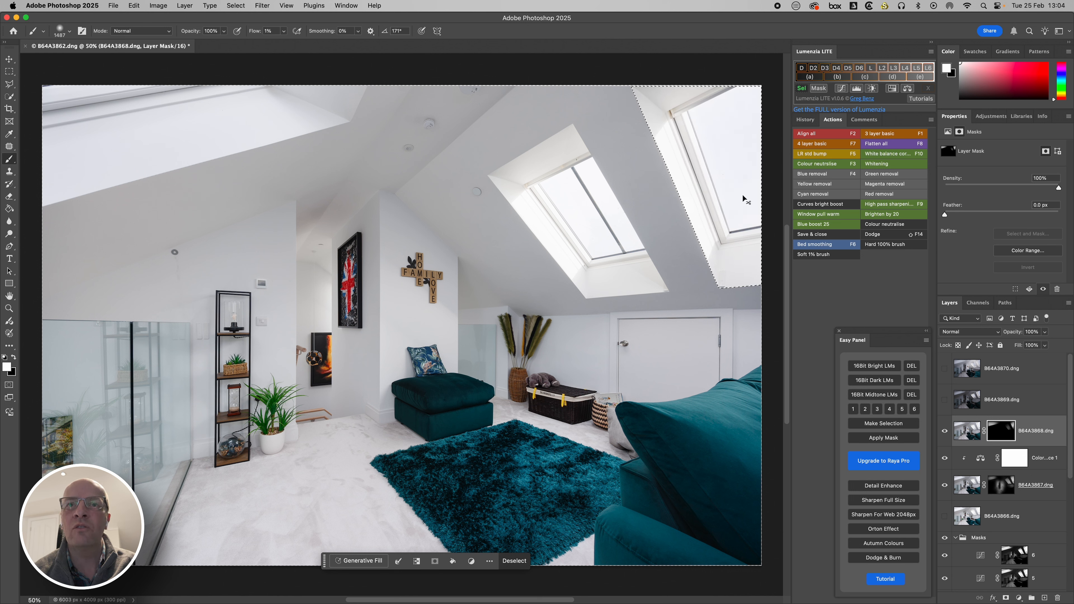
key(super+d)
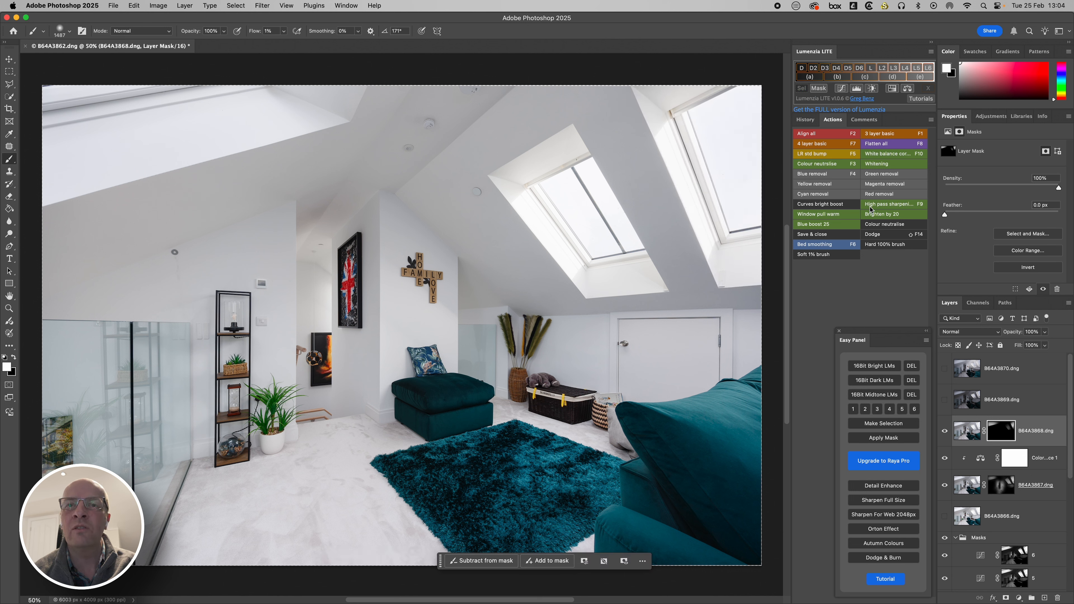
- Show layer B64A3870, set its blend mode to Darken, and add a black, hide-all mask
click(943, 370)
click(963, 369)
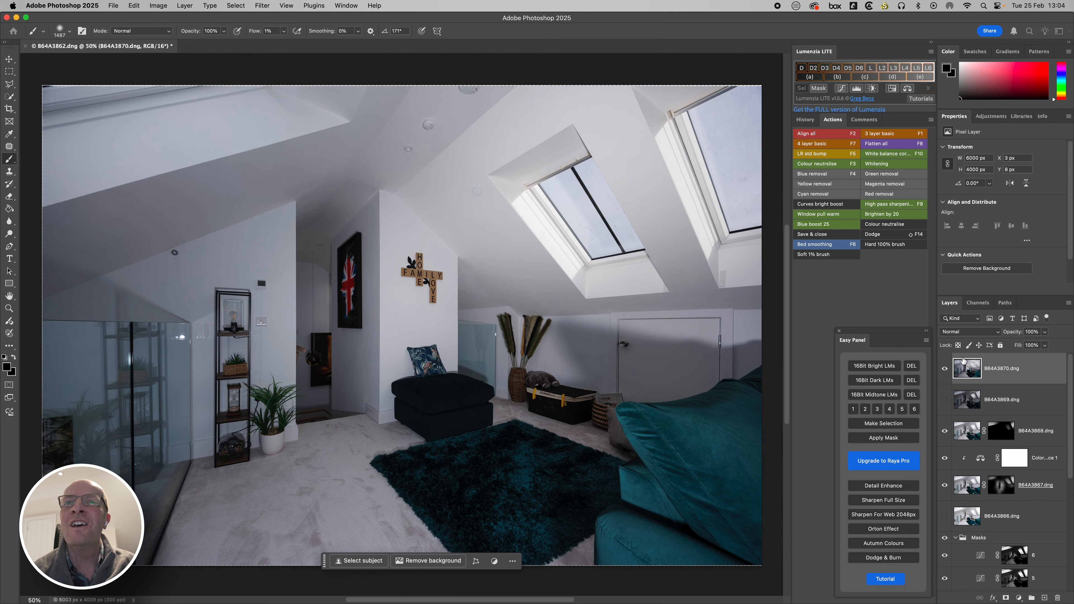
click(954, 336)
click(954, 361)
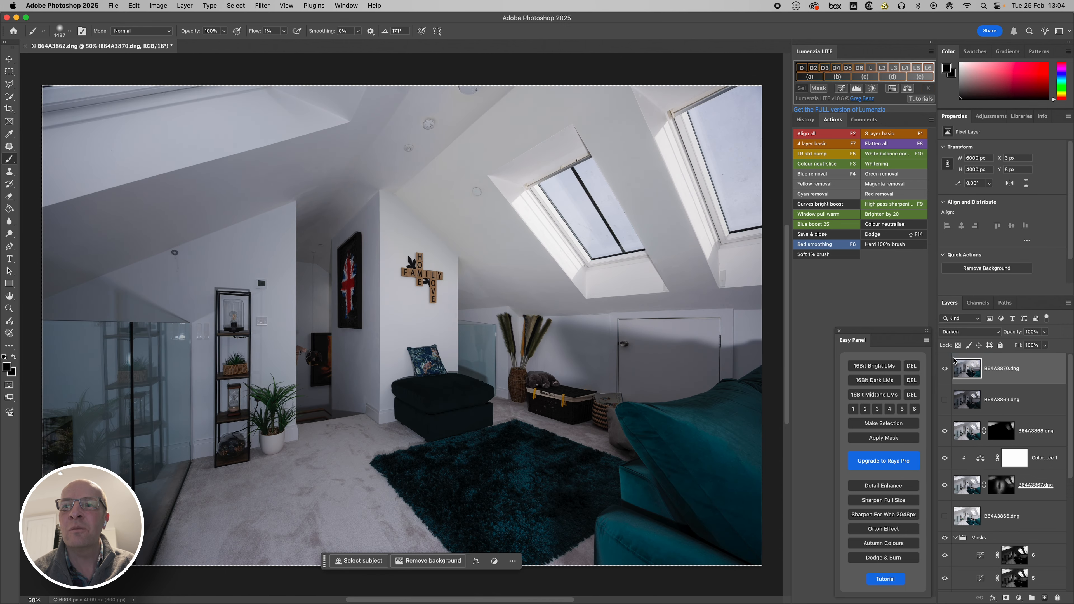
alt+click(1006, 599)
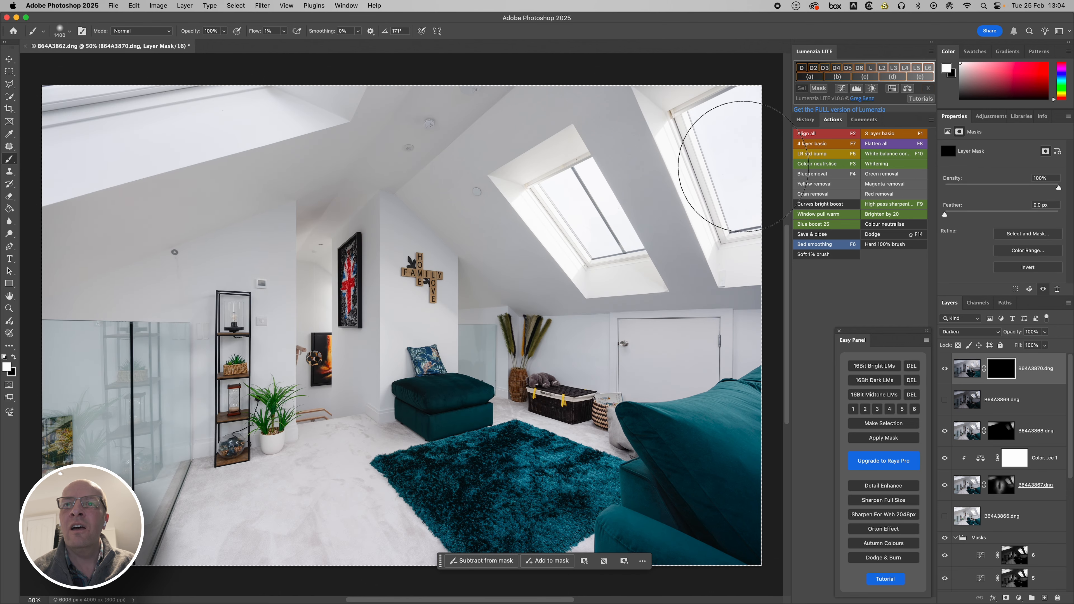
- Paint white on B64A3870's mask over the far-right skylight's glass, reducing the brush to 700 px
key(bracketleft)
key(bracketleft)
key(bracketleft)
key(bracketleft)
key(bracketleft)
key(bracketleft)
key(bracketleft)
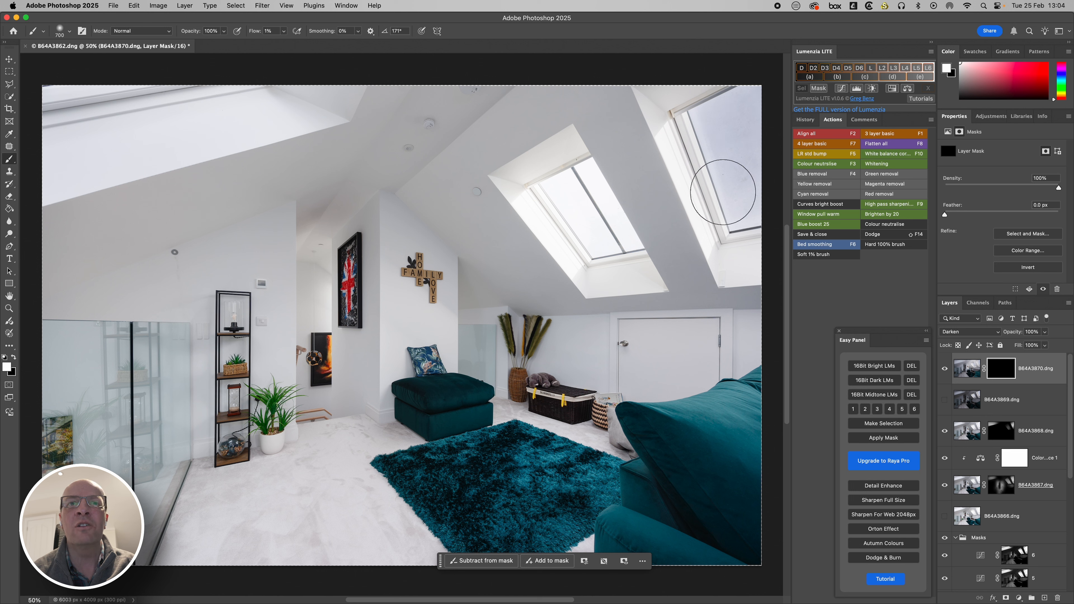
- Paint white on B64A3870's mask over the middle skylight's glass with a 250 px brush, and switch to black for edge touch-ups
key(bracketleft)
key(bracketleft)
key(bracketleft)
key(bracketleft)
key(bracketleft)
key(bracketleft)
key(bracketleft)
key(bracketleft)
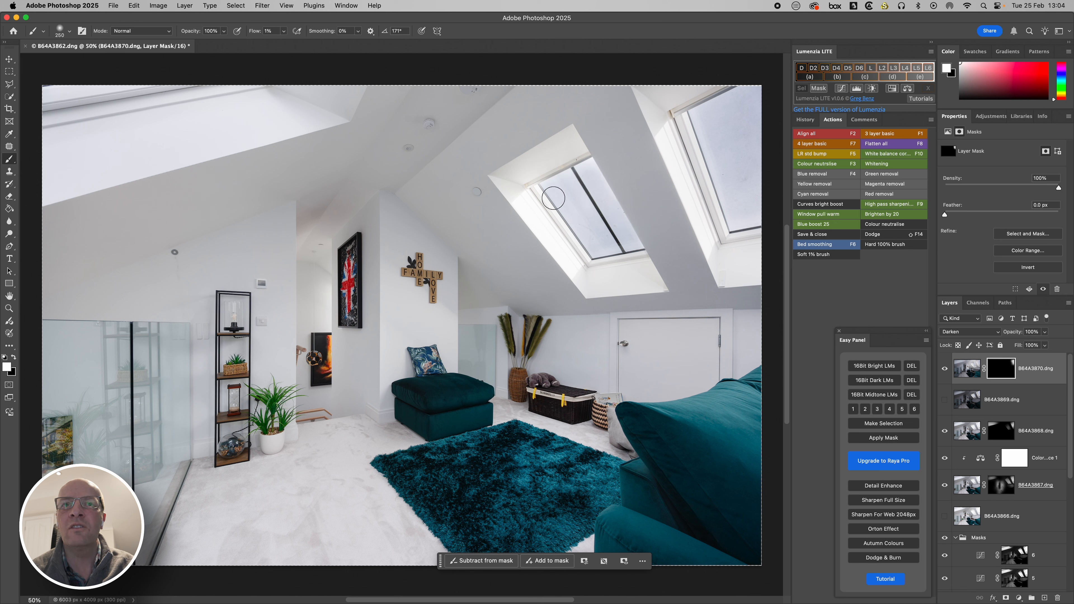
mouse_move(553, 197)
mouse_down()
mouse_move(579, 165)
mouse_move(639, 230)
mouse_move(598, 242)
mouse_move(499, 215)
mouse_up()
key(x)
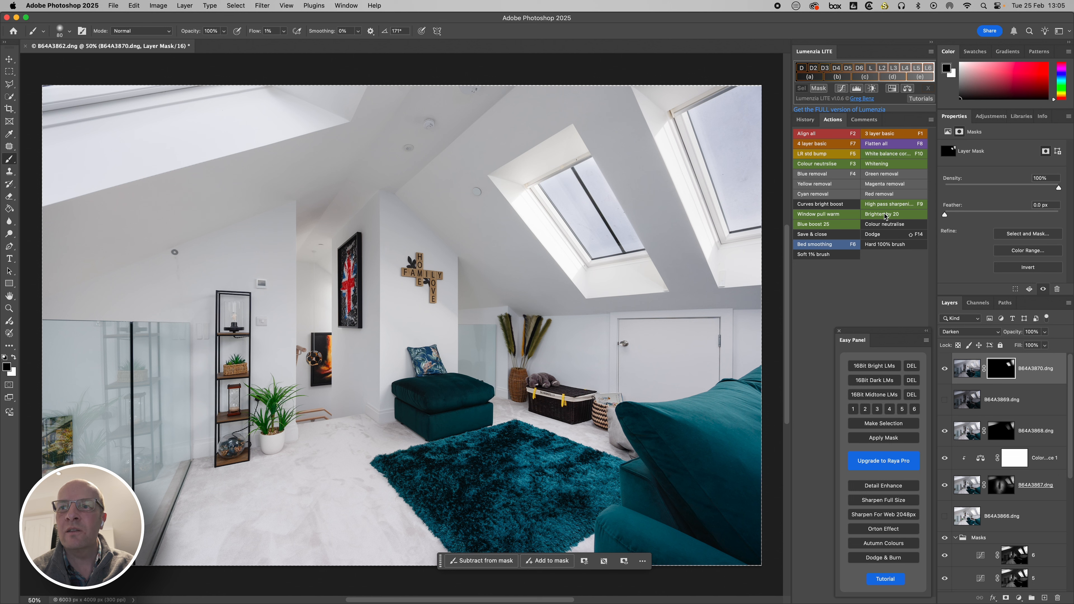
- Apply the Blue boost 25 action to B64A3870, and check the clipped Hue/Saturation layer's effect and colour-range settings
click(840, 227)
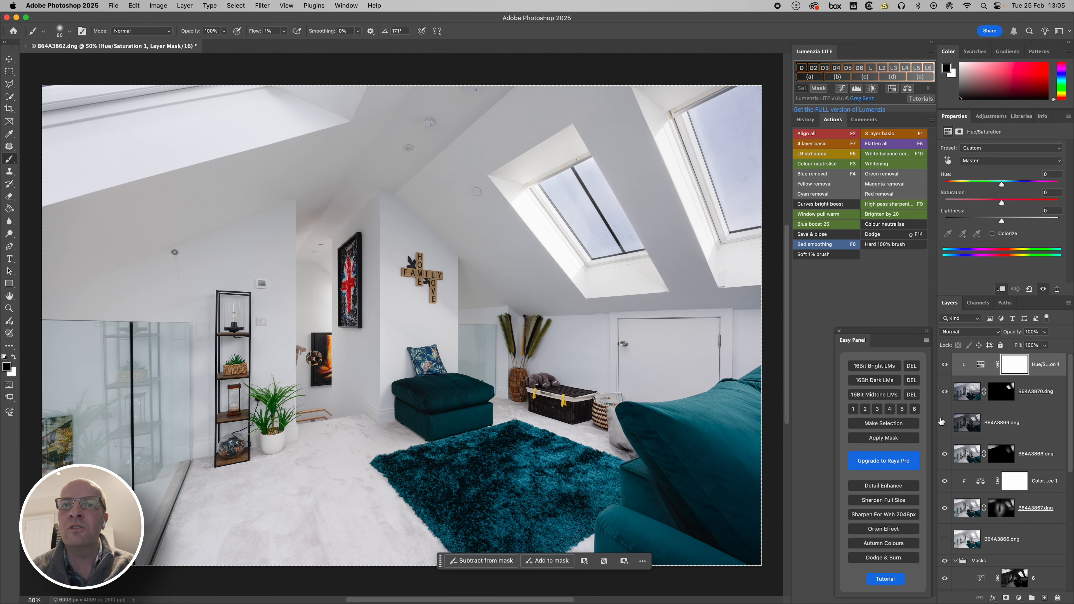
click(943, 368)
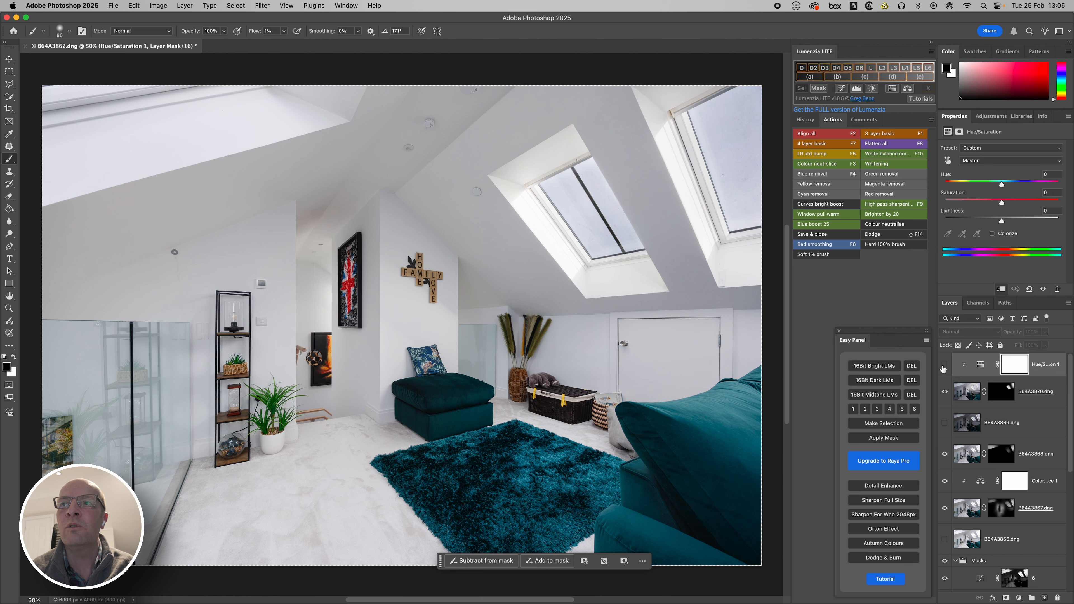
click(944, 368)
click(944, 367)
click(943, 366)
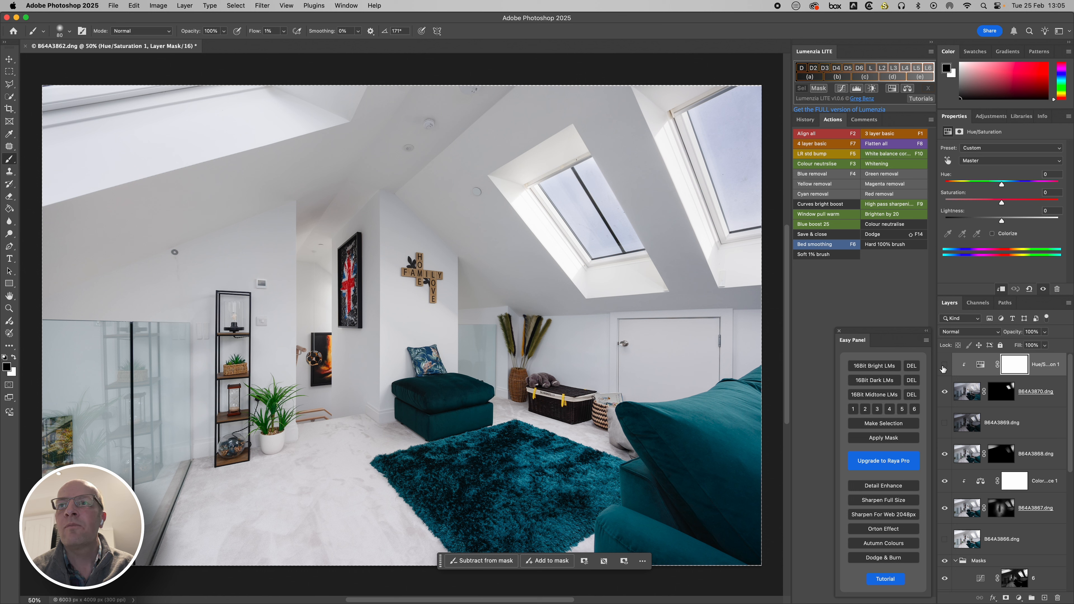
click(943, 367)
click(943, 367)
click(943, 367)
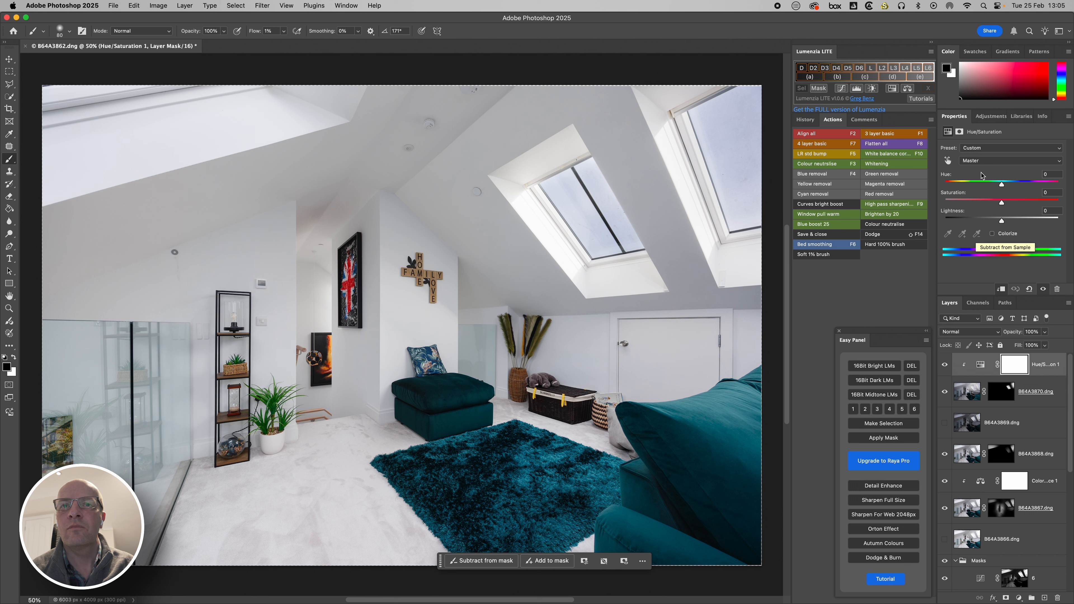
click(983, 162)
click(982, 213)
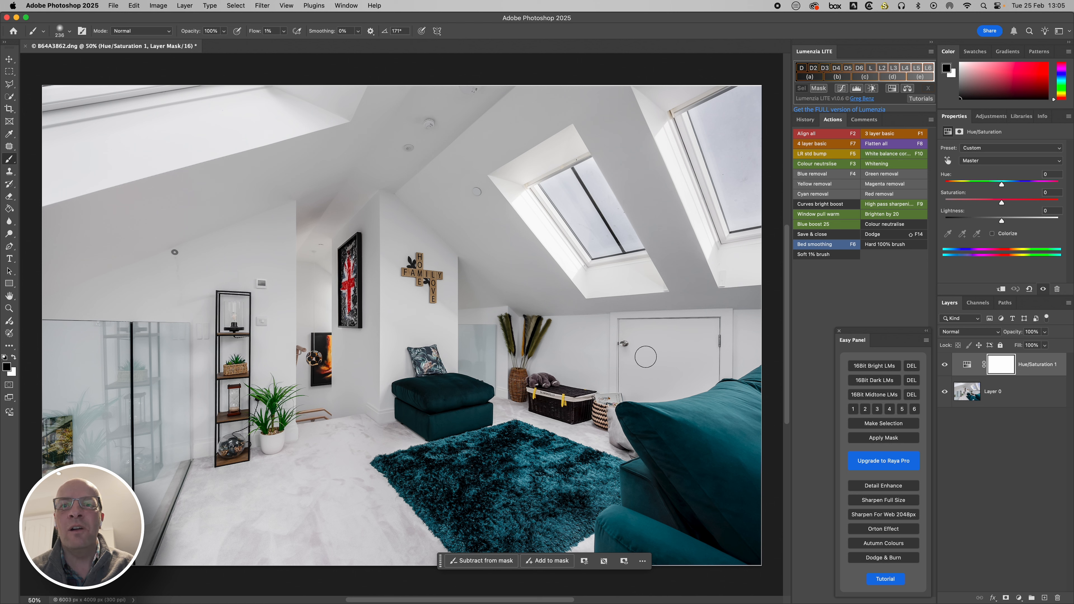
- Paint black over the teal sofa on the Hue/Saturation 1 mask at 99% flow with an 800 px brush
click(284, 33)
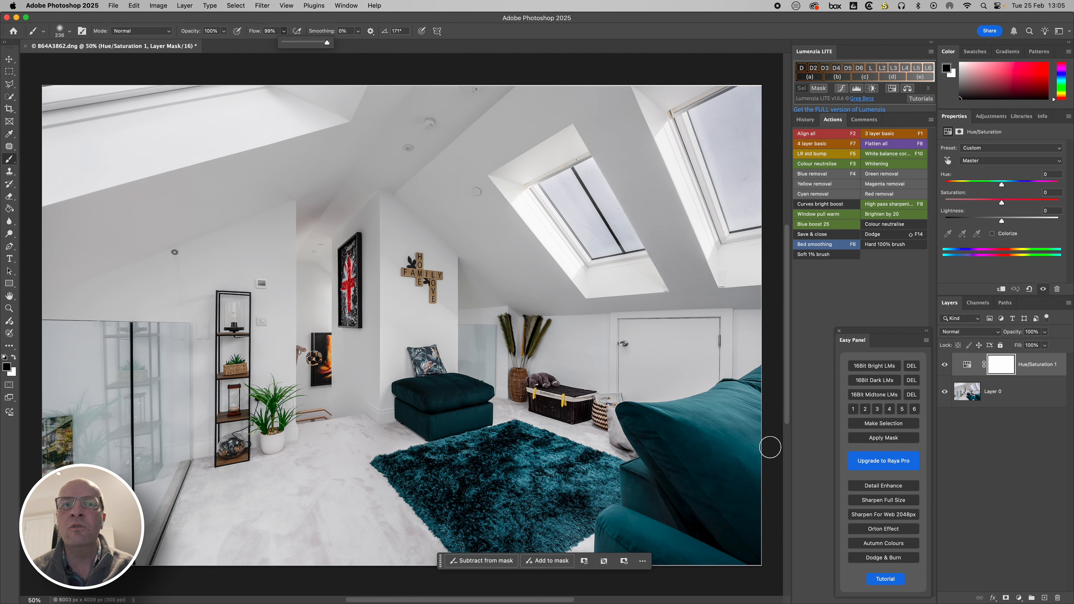
key(bracketright)
key(bracketright)
key(bracketright)
key(bracketright)
key(bracketright)
key(bracketright)
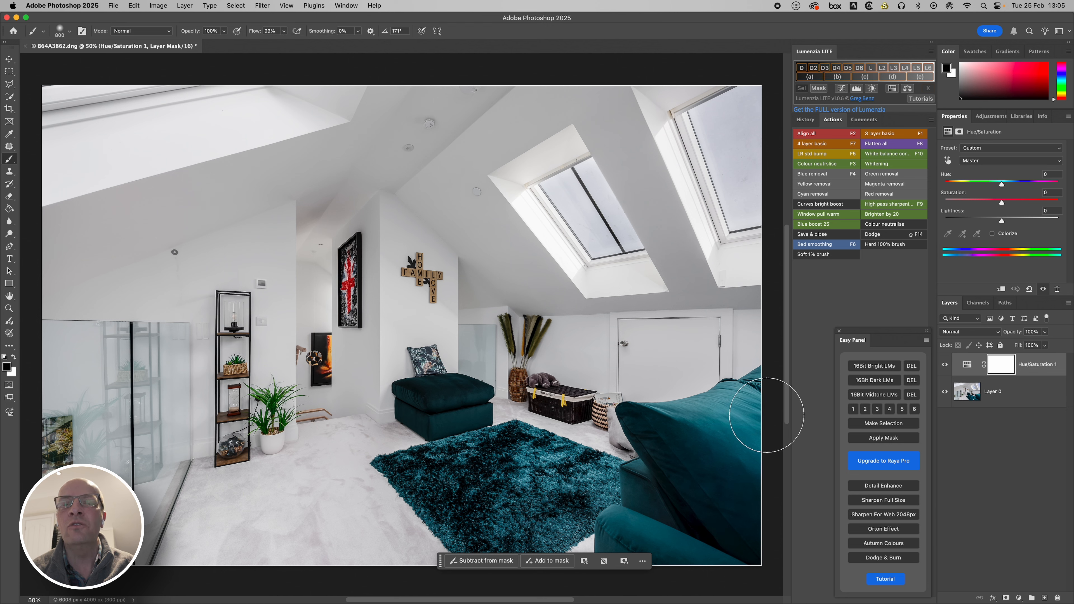
drag(684, 538, 619, 492)
- Paint black on the Hue/Saturation 1 mask over the rug, footstool and cushion, reducing the brush from 500 to 150 px
key(bracketleft)
key(bracketleft)
key(bracketleft)
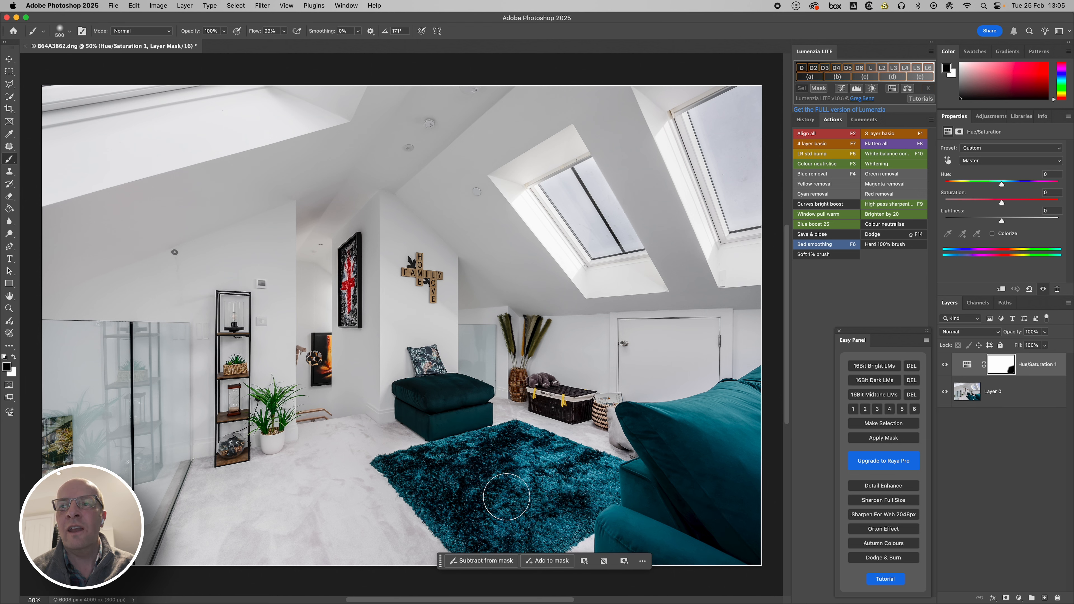
mouse_move(506, 497)
mouse_down()
mouse_move(536, 498)
mouse_move(512, 474)
mouse_up()
key(bracketleft)
key(bracketleft)
key(bracketleft)
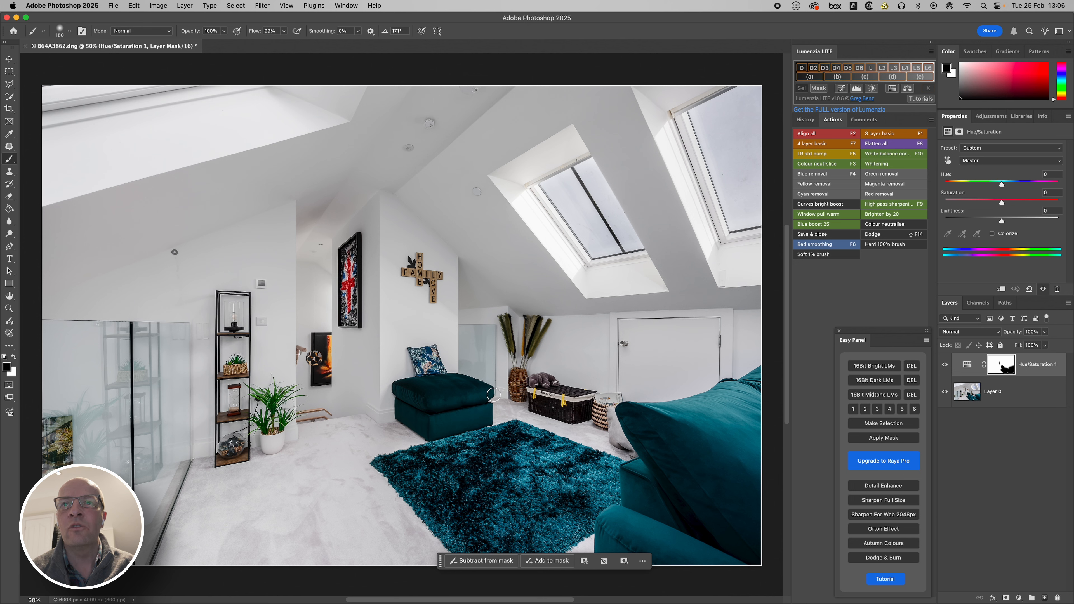
- Paint black on the Hue/Saturation 1 mask over both skylights' glass with 300 and 400 px brushes, and hide the layer to compare
key(bracketright)
mouse_move(617, 236)
mouse_down()
mouse_move(590, 166)
mouse_move(548, 190)
mouse_move(595, 242)
mouse_move(635, 245)
mouse_move(598, 185)
mouse_move(587, 232)
mouse_up()
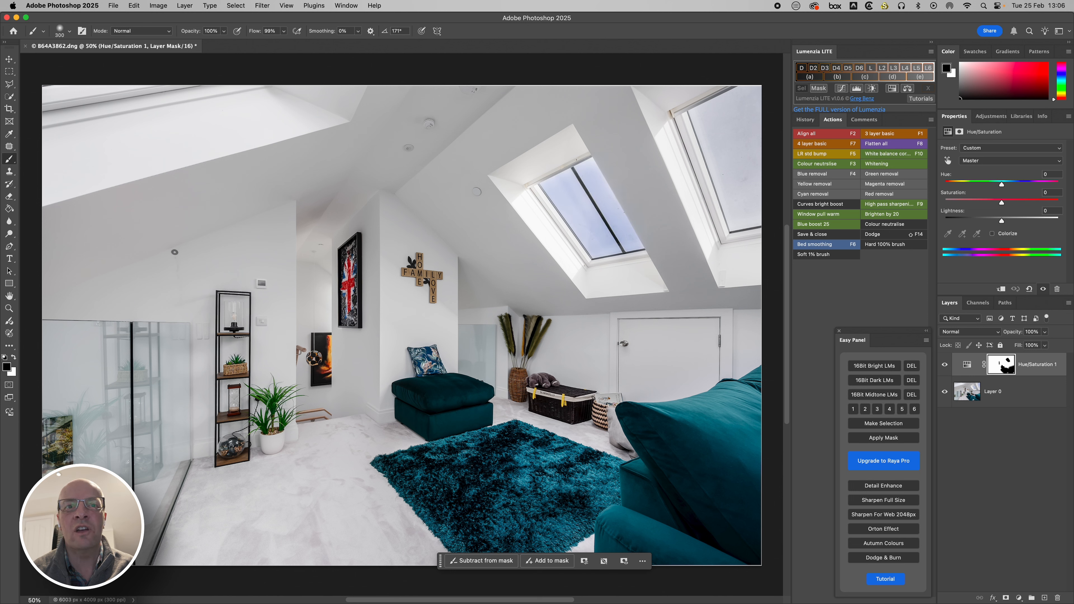
key(bracketright)
key(bracketright)
mouse_move(723, 142)
mouse_down()
mouse_move(753, 91)
mouse_move(763, 216)
mouse_move(741, 220)
mouse_move(705, 114)
mouse_move(753, 101)
mouse_up()
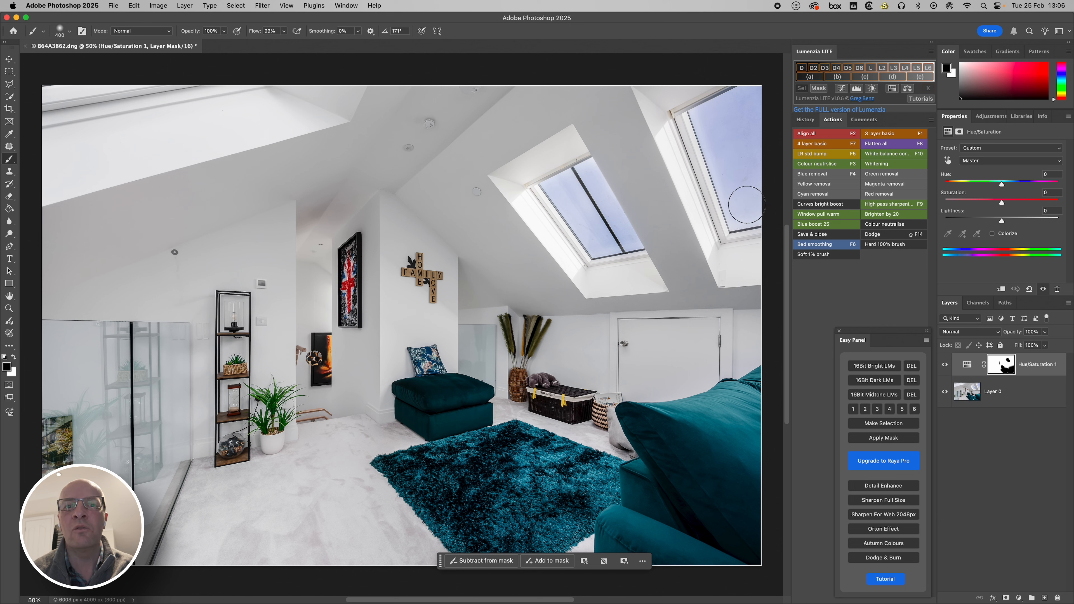
click(945, 365)
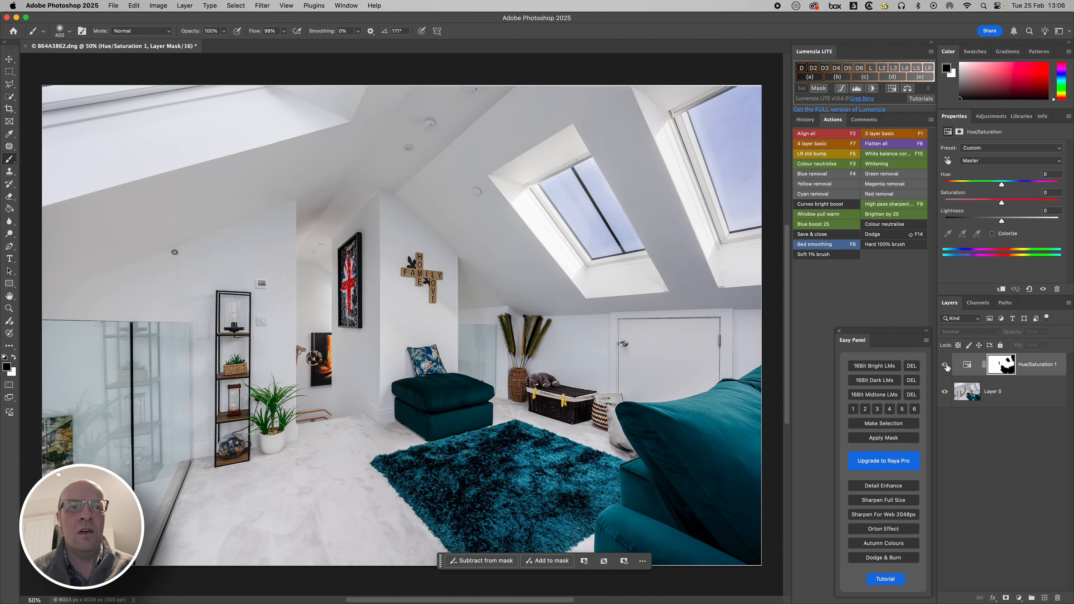
- Compare the room's colours with and without the masked Hue/Saturation 1 adjustment by repeatedly switching the layer's visibility
click(945, 365)
click(946, 365)
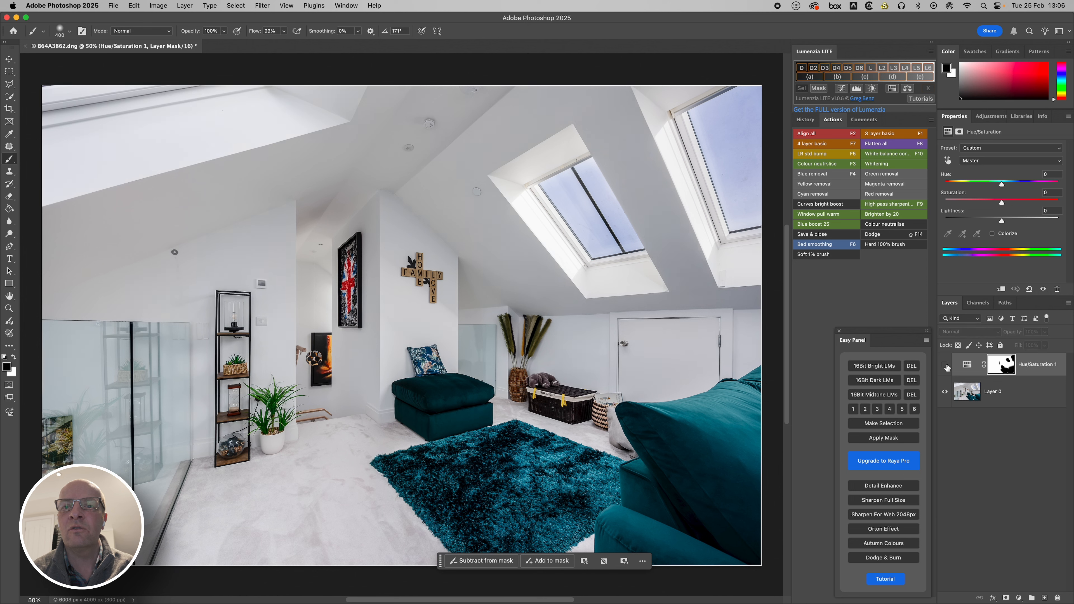
click(945, 366)
click(946, 366)
click(946, 366)
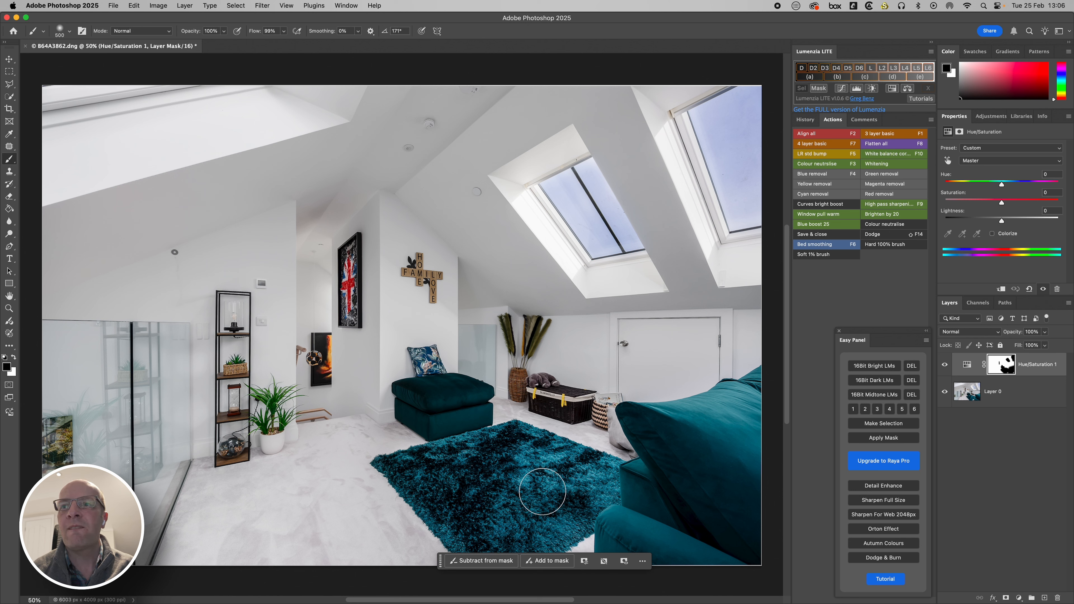
key(bracketright)
key(bracketright)
key(bracketright)
key(bracketright)
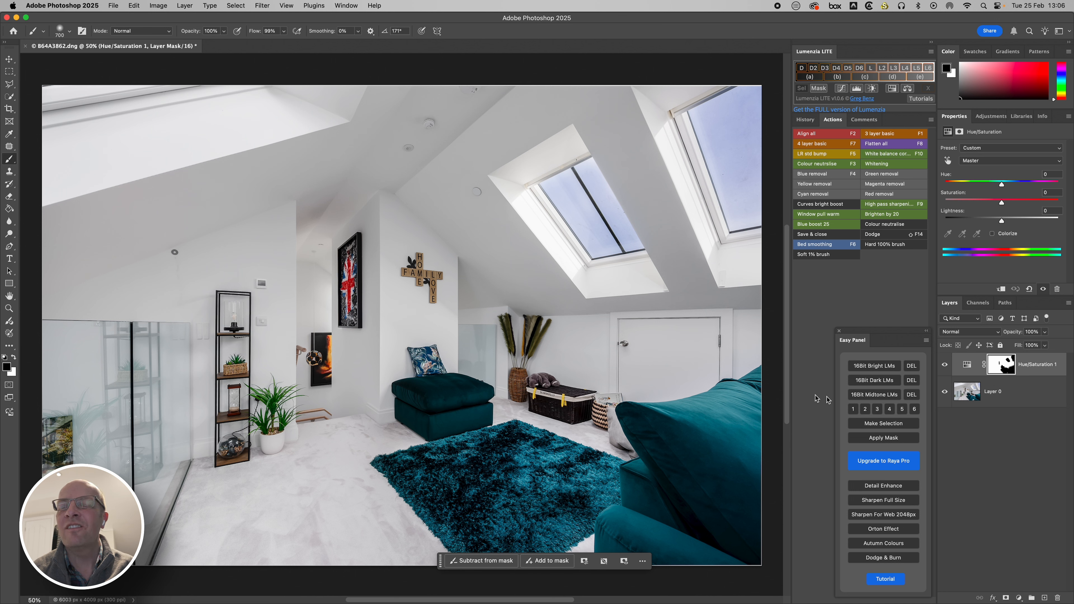
click(945, 366)
click(945, 367)
click(945, 366)
click(946, 366)
click(945, 367)
click(945, 367)
click(945, 367)
click(945, 366)
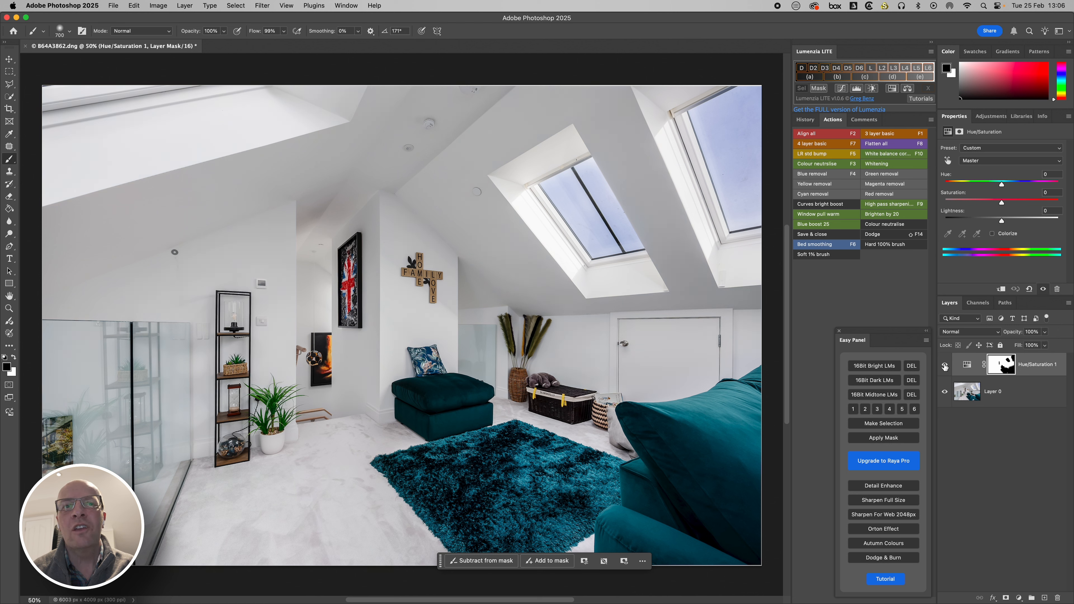
- Merge the Hue/Saturation 1 adjustment into Layer 0 and switch to the photo library in Lightroom Classic
key(Delete)
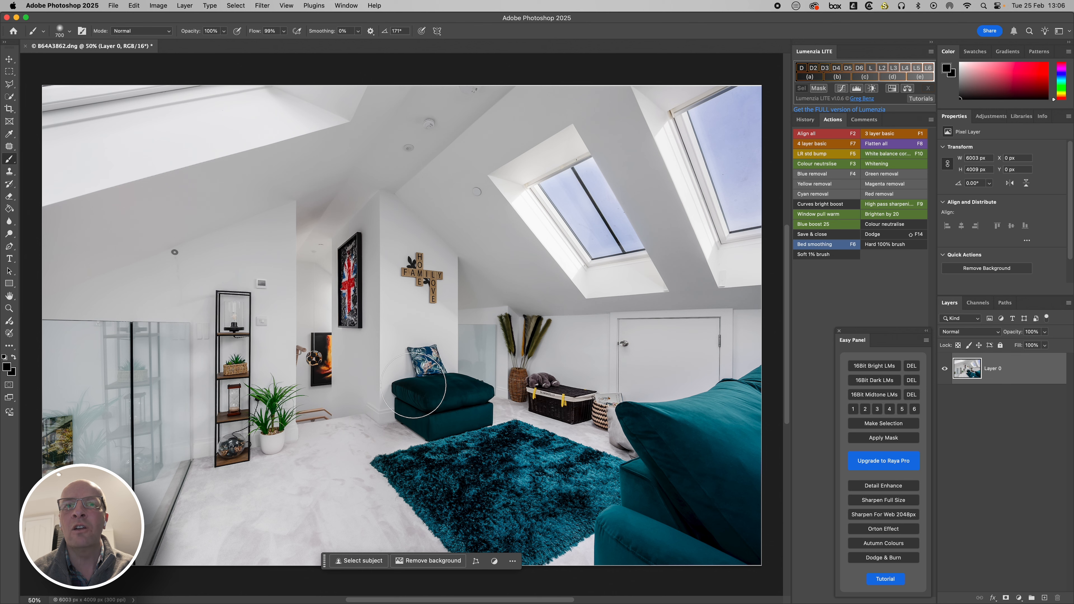
key(ctrl+Right)
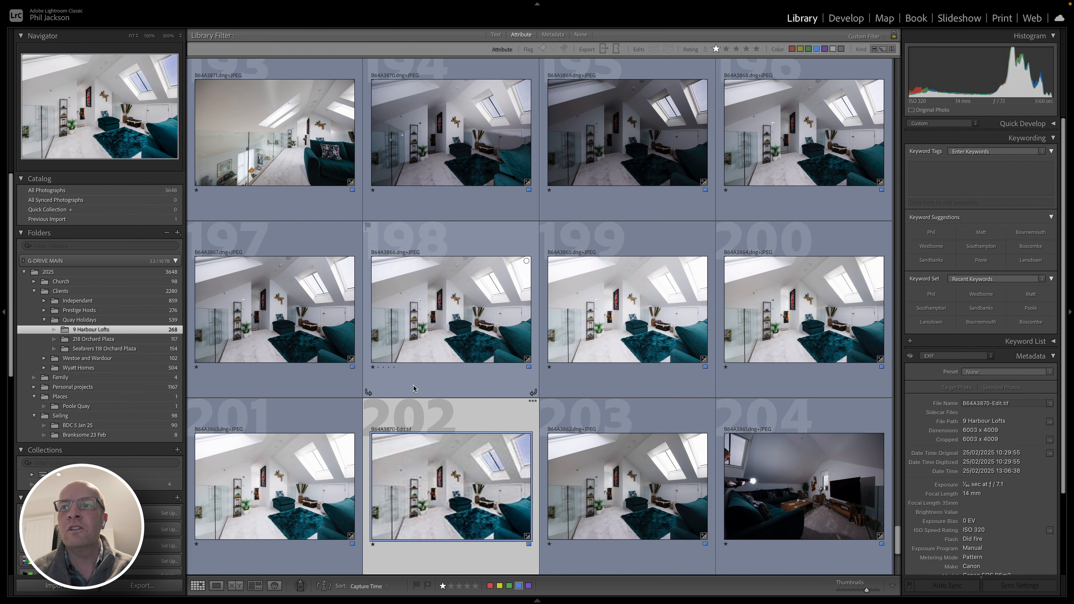
- Open B64A3870-Edit.tif for developing, apply the Auto tone adjustments, and set Highlights to -33
key(d)
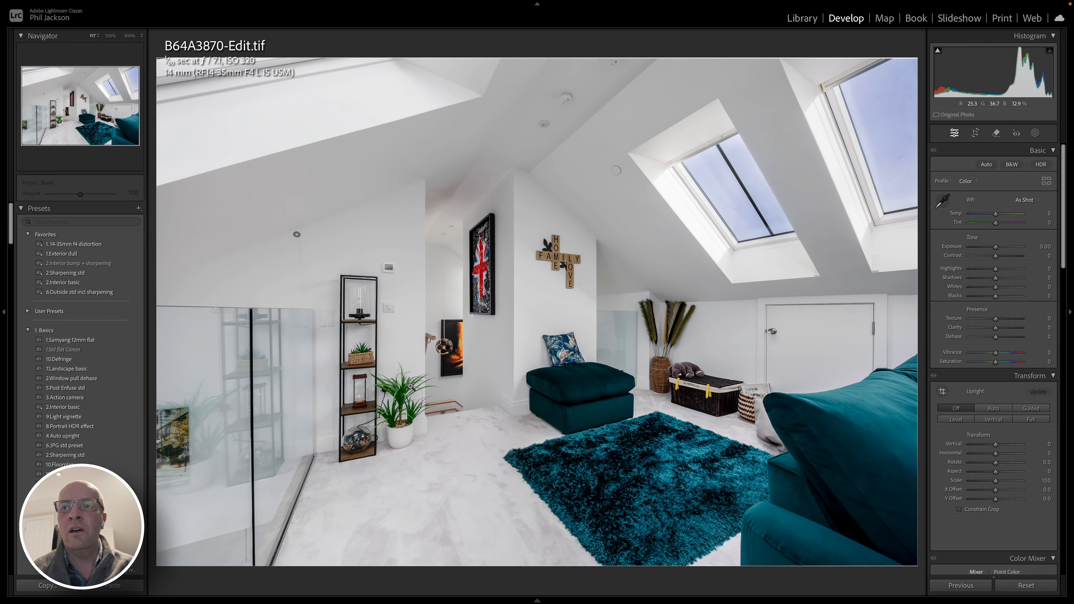
key(ctrl+u)
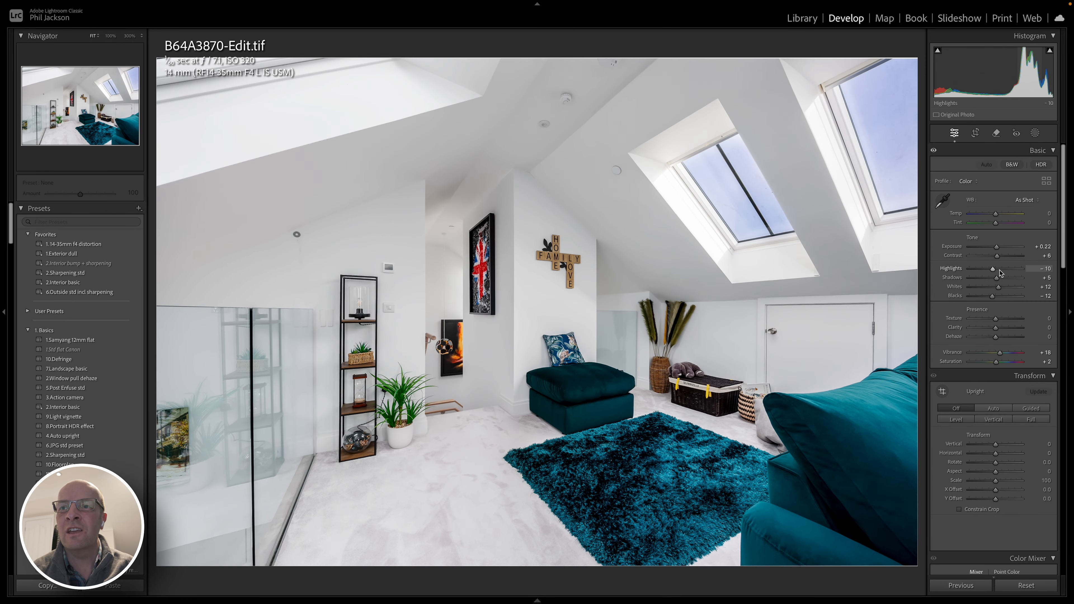
drag(993, 272, 987, 271)
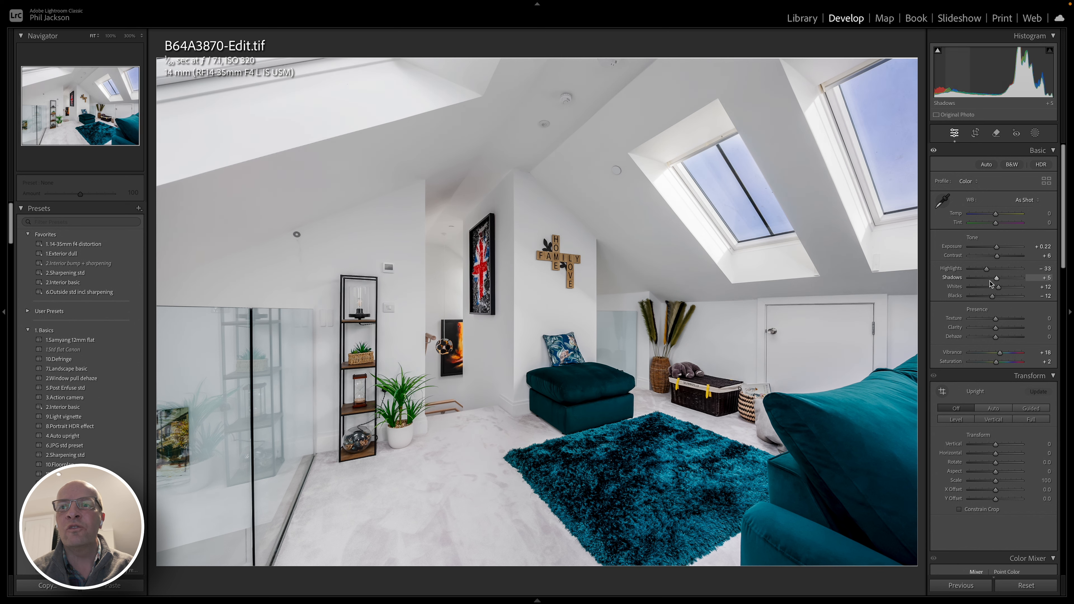
- Correct the verticals with Guided Upright, placing guides along the white door's right edge and the dark post of the glass balustrade
click(940, 391)
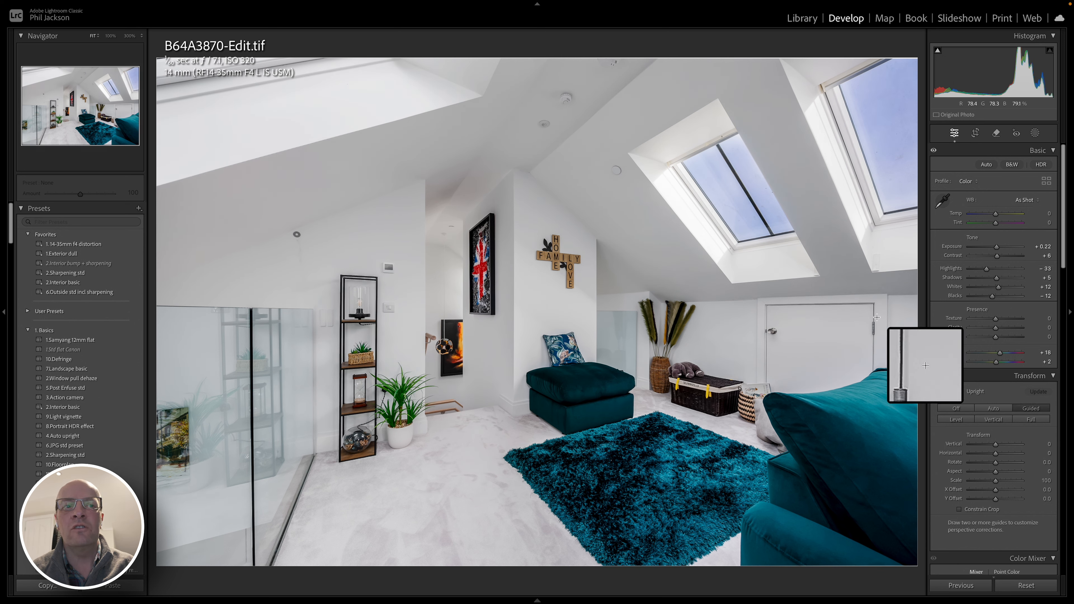
drag(874, 309, 873, 369)
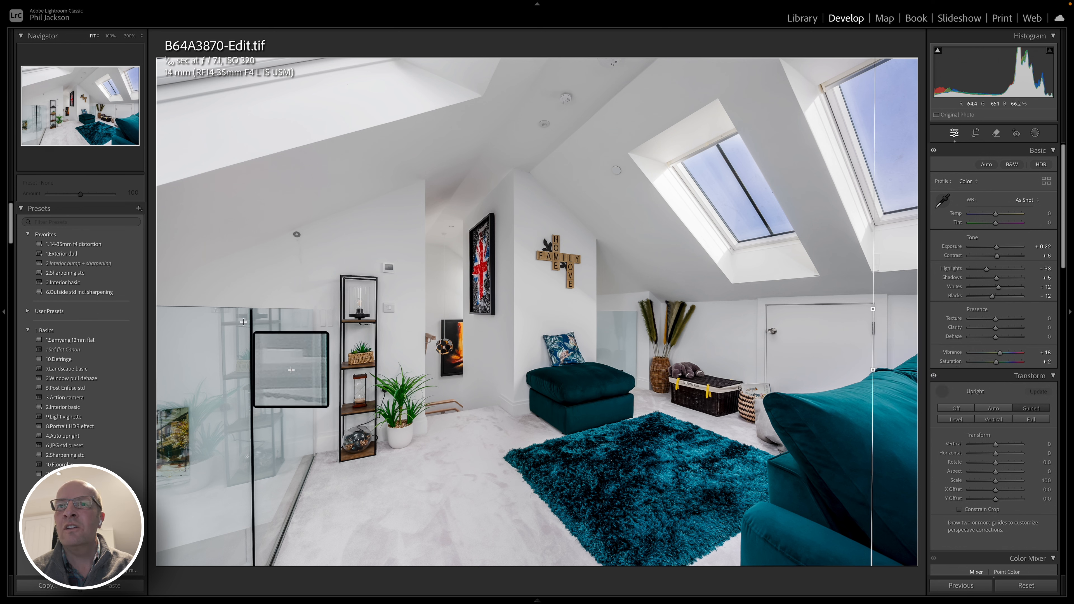
drag(249, 316, 253, 553)
- Crop the photo slightly inward from its upper-right corner at the original aspect ratio, and reposition the image within the crop
key(r)
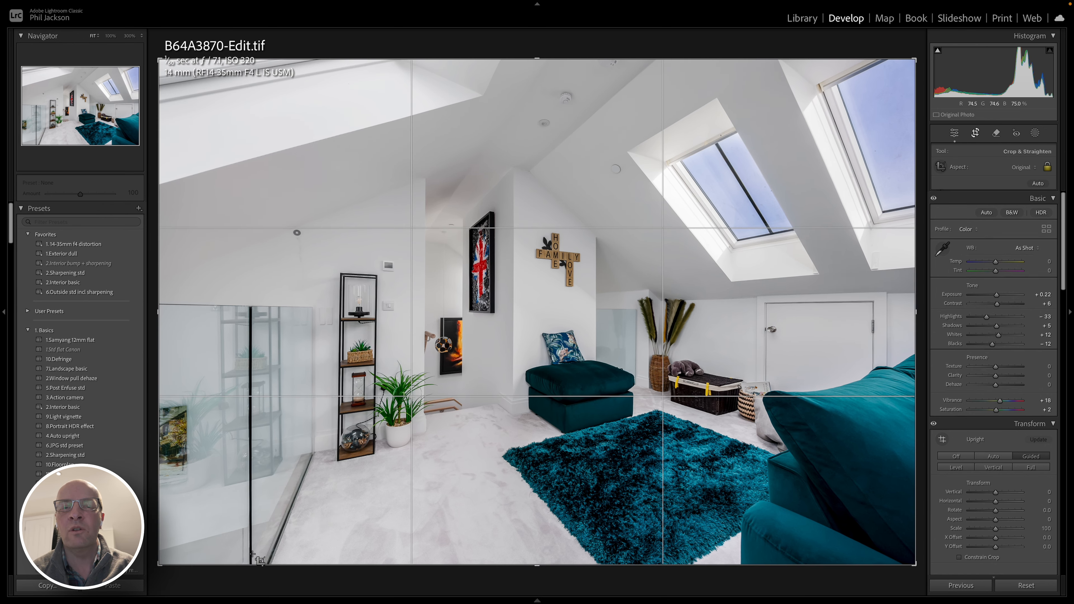
drag(914, 62, 909, 66)
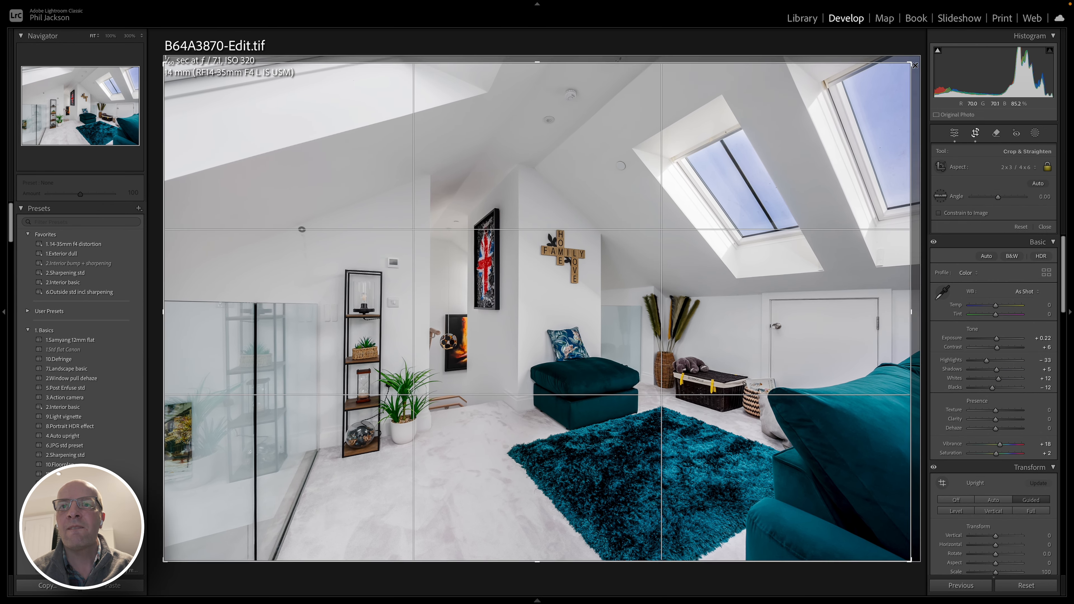
drag(855, 137, 847, 143)
key(d)
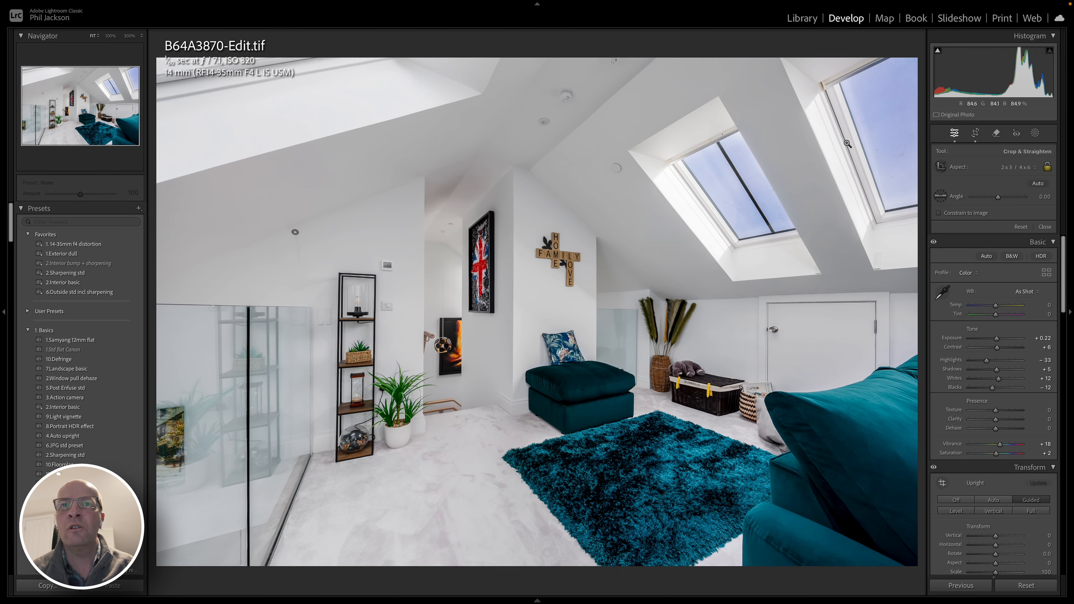
- Set the white balance by sampling a neutral area of the sloping ceiling near the smoke detector
key(w)
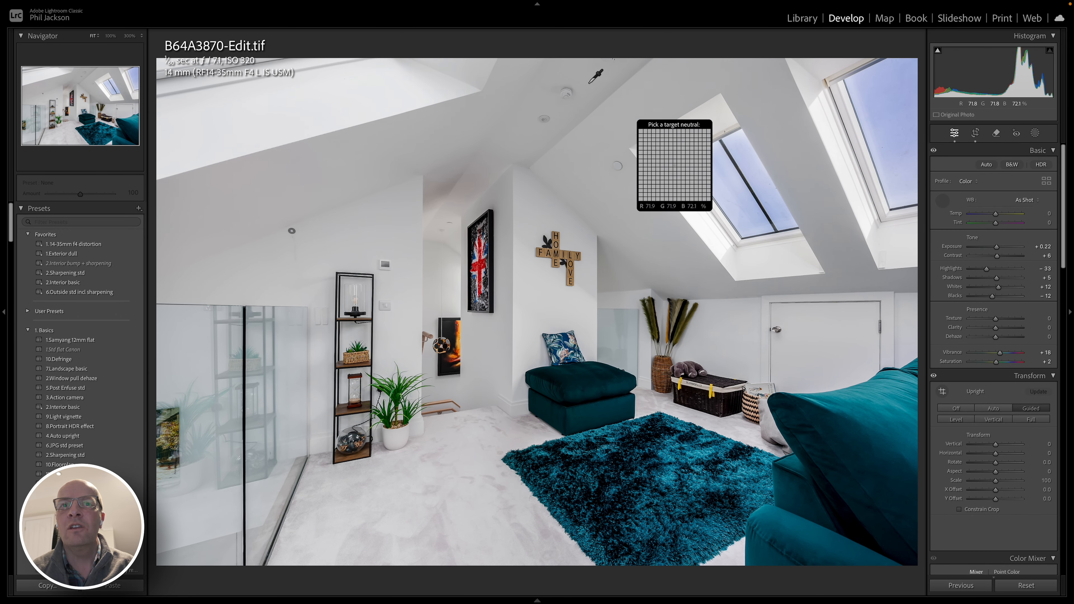
click(568, 76)
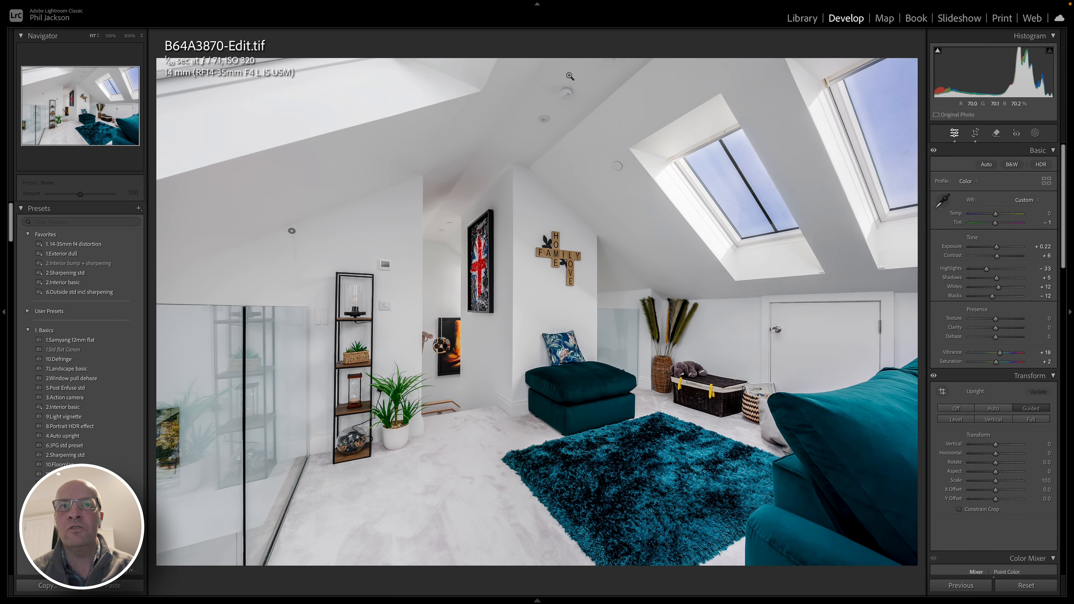